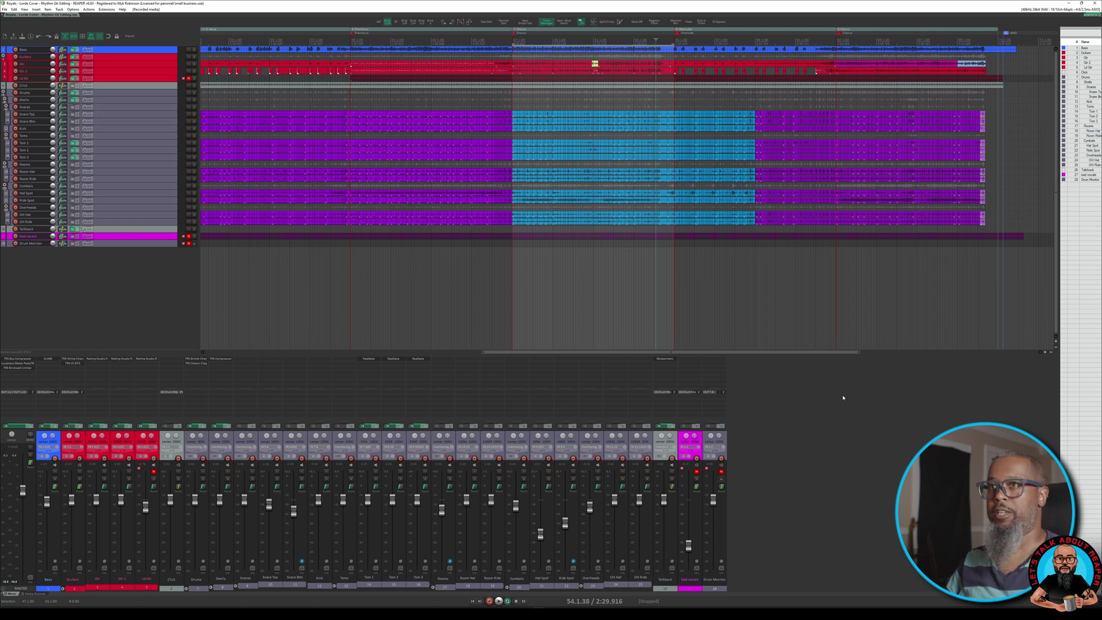
- Play the song from the middle of the chorus to listen to the guitars, and stop playback
{"action": "left_click", "coordinate": [579, 39]}
{"action": "key", "text": "space"}
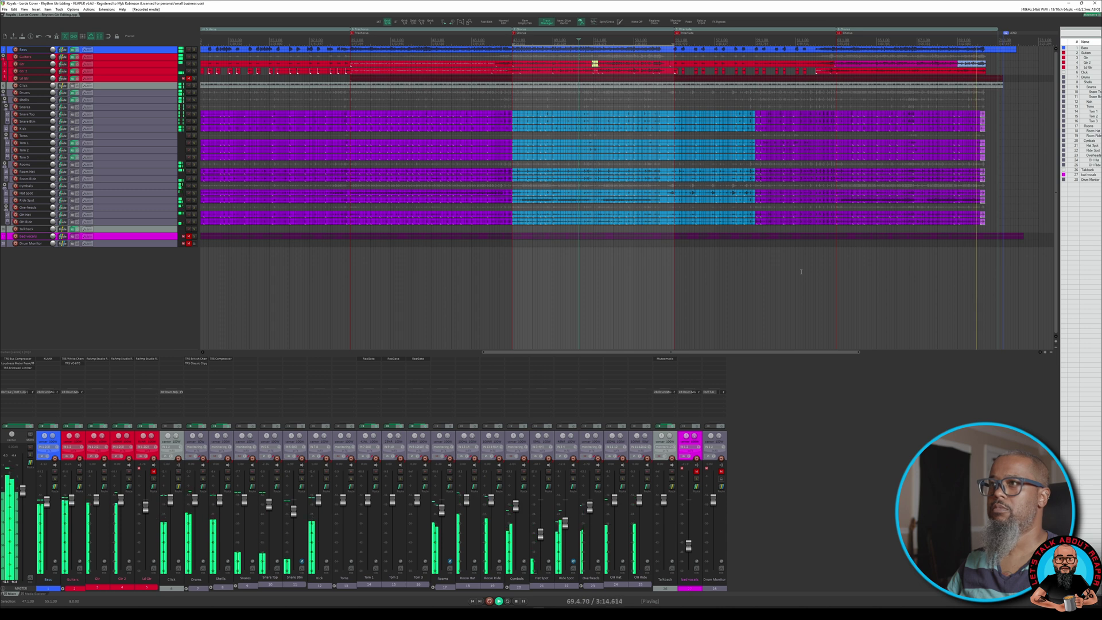
{"action": "key", "text": "space"}
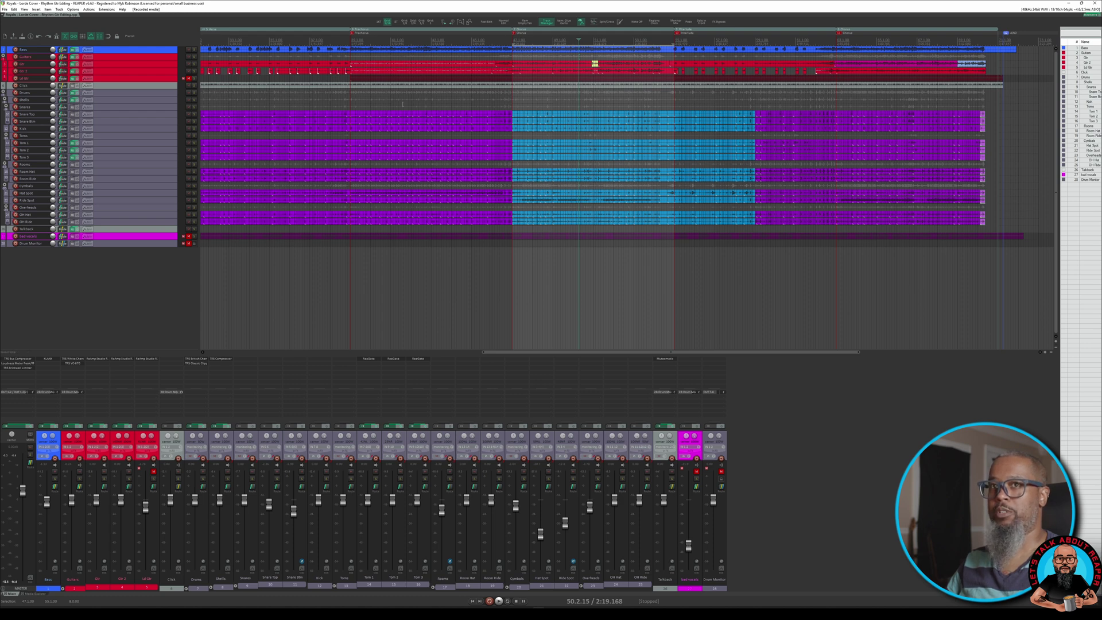
- Maximize the heights of the Gtr and Gtr 2 tracks around the start of the interlude for editing
{"action": "left_click", "coordinate": [152, 71]}
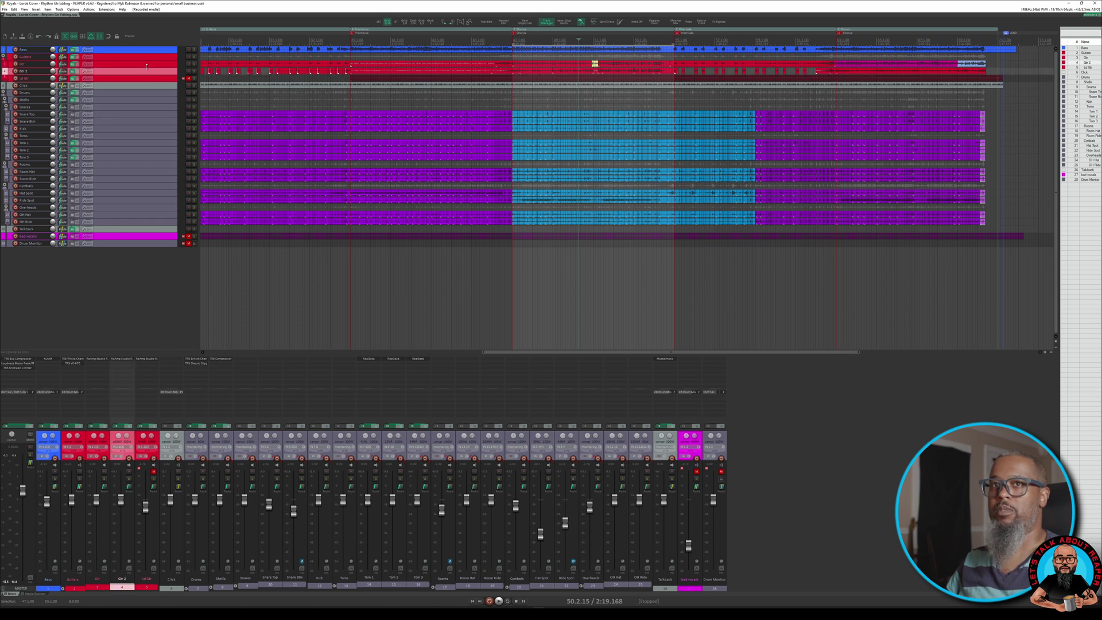
{"action": "left_click", "coordinate": [146, 67]}
{"action": "key", "text": "shift+1"}
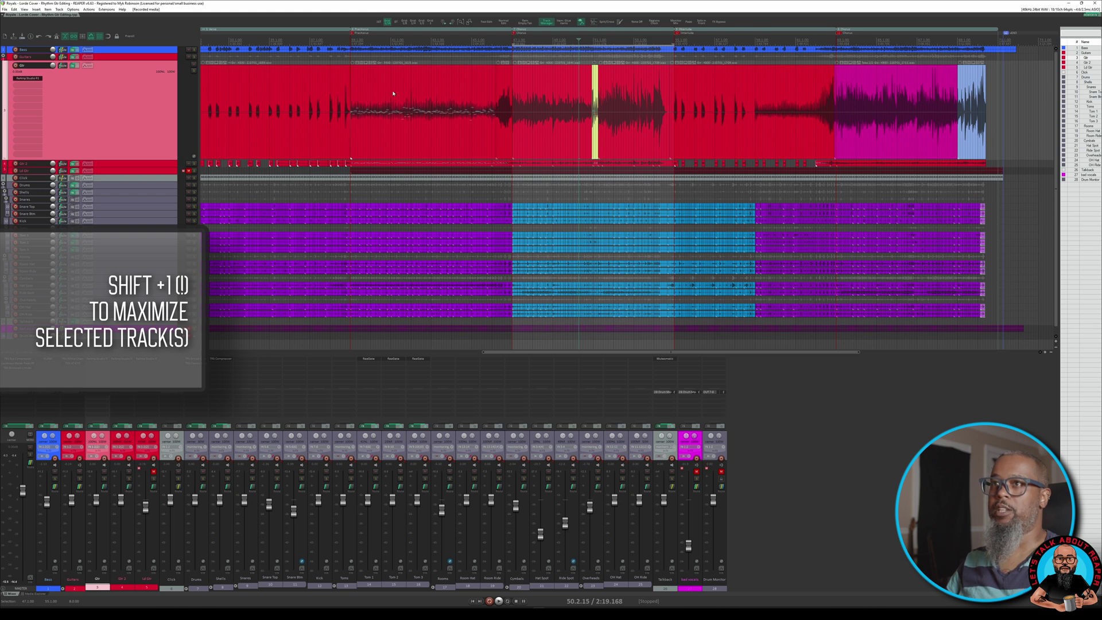
{"action": "scroll", "coordinate": [715, 115], "scroll_direction": "up", "scroll_amount": 5}
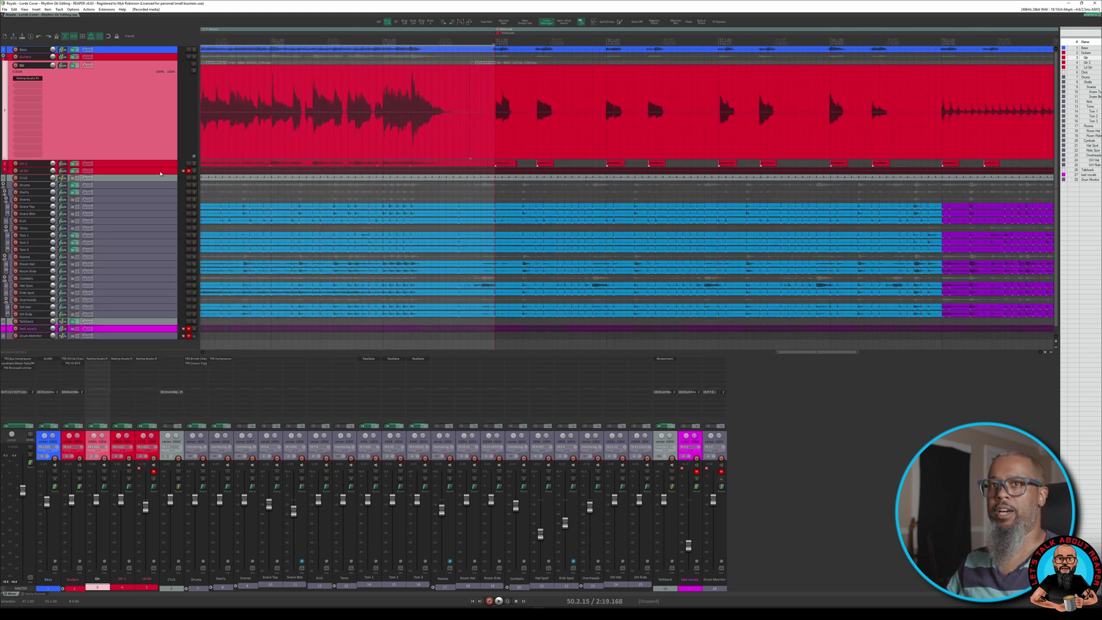
{"action": "left_click_drag", "start_coordinate": [159, 167], "coordinate": [174, 257]}
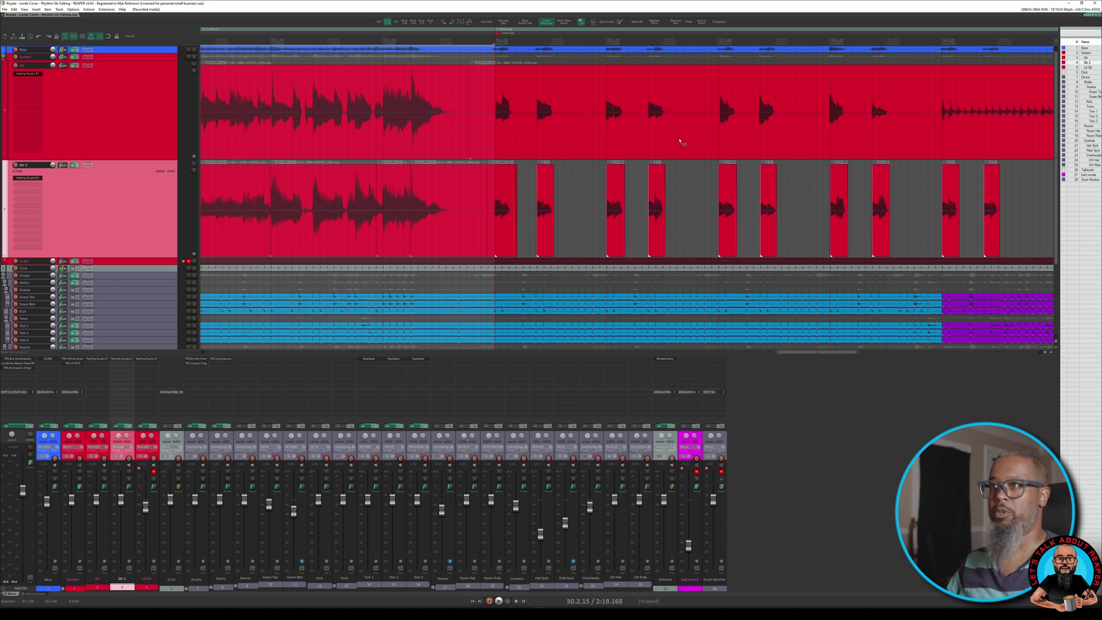
- Split the Gtr item just before the continuous picking passage and select the interlude item ahead of the split
{"action": "left_click", "coordinate": [919, 116]}
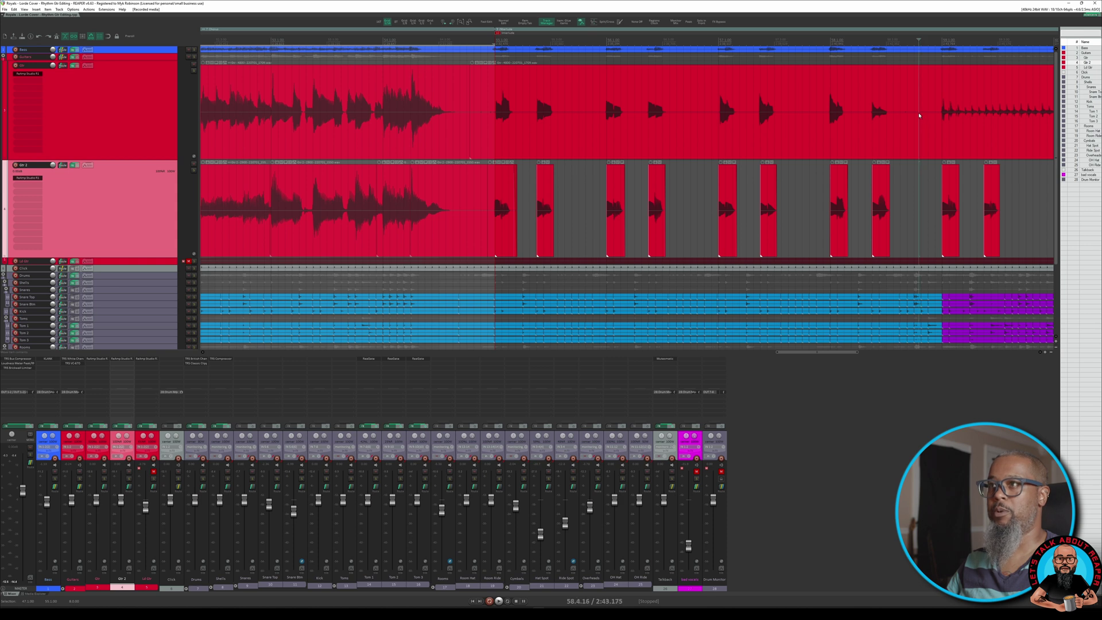
{"action": "left_click", "coordinate": [919, 116]}
{"action": "key", "text": "s"}
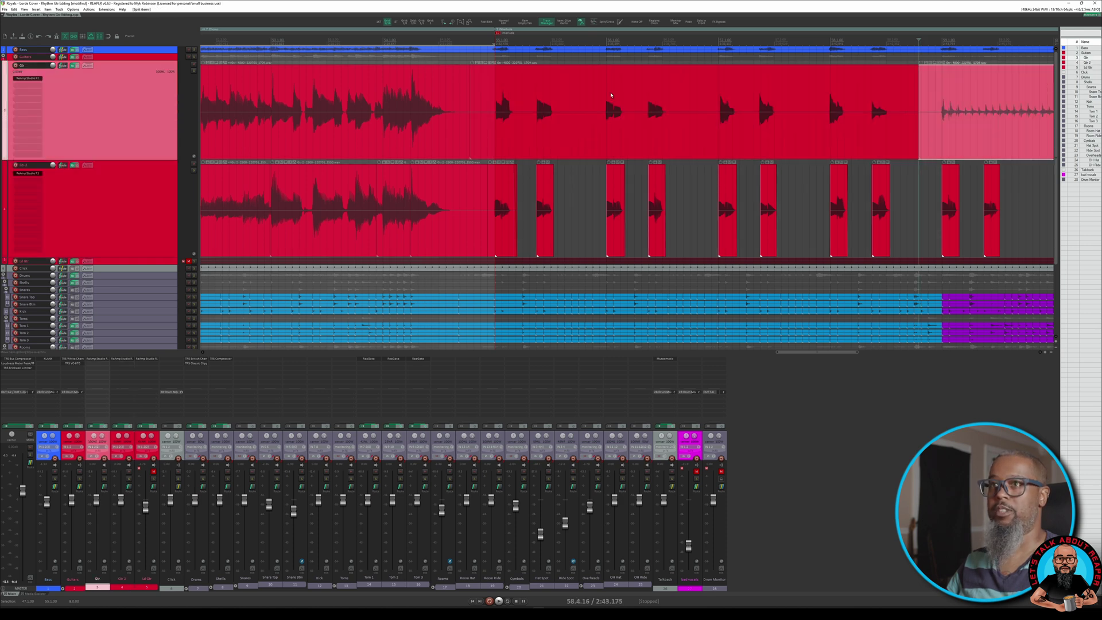
{"action": "left_click", "coordinate": [611, 95]}
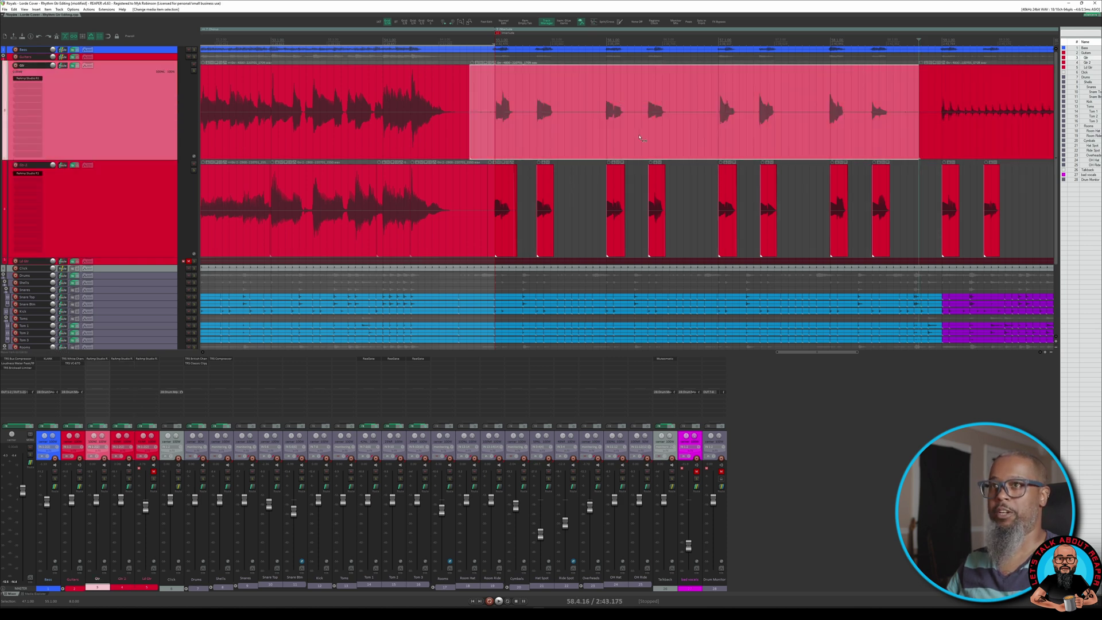
- Try slipping the contents of the selected Gtr item slightly earlier to align the first hit, and undo it
{"action": "scroll", "coordinate": [574, 133], "scroll_direction": "up", "scroll_amount": 5}
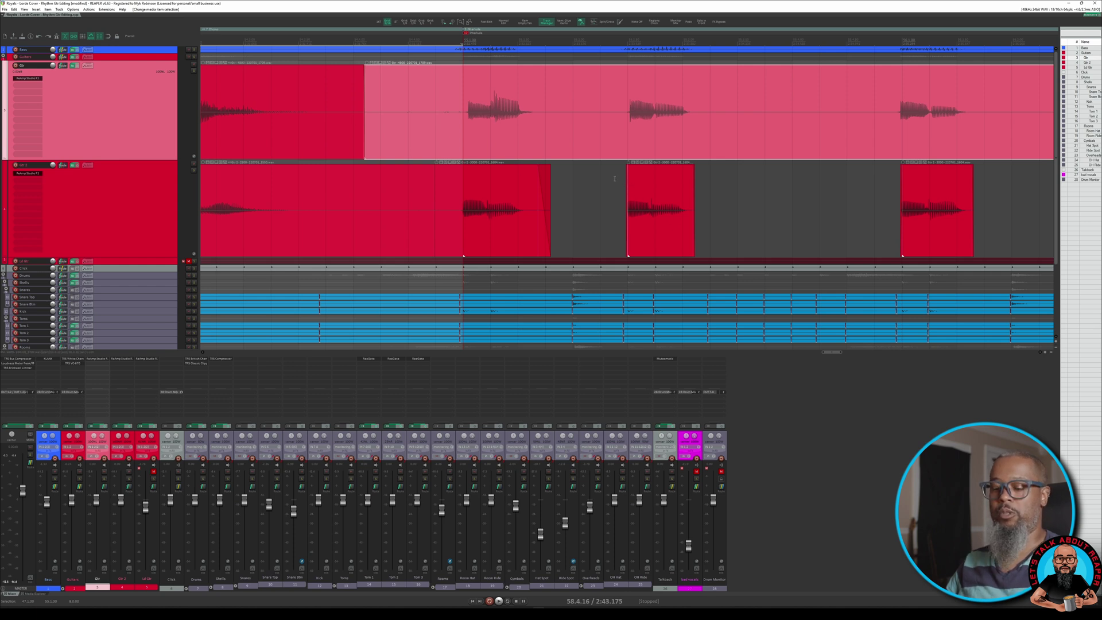
{"action": "left_click_drag", "start_coordinate": [661, 141], "coordinate": [649, 141]}
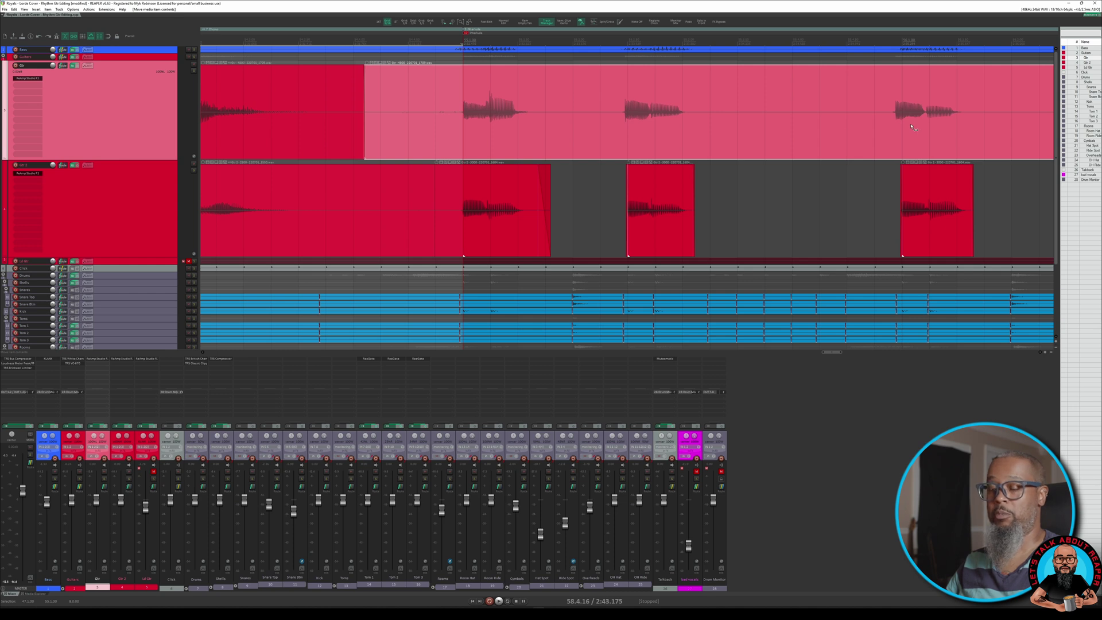
{"action": "key", "text": "ctrl+z"}
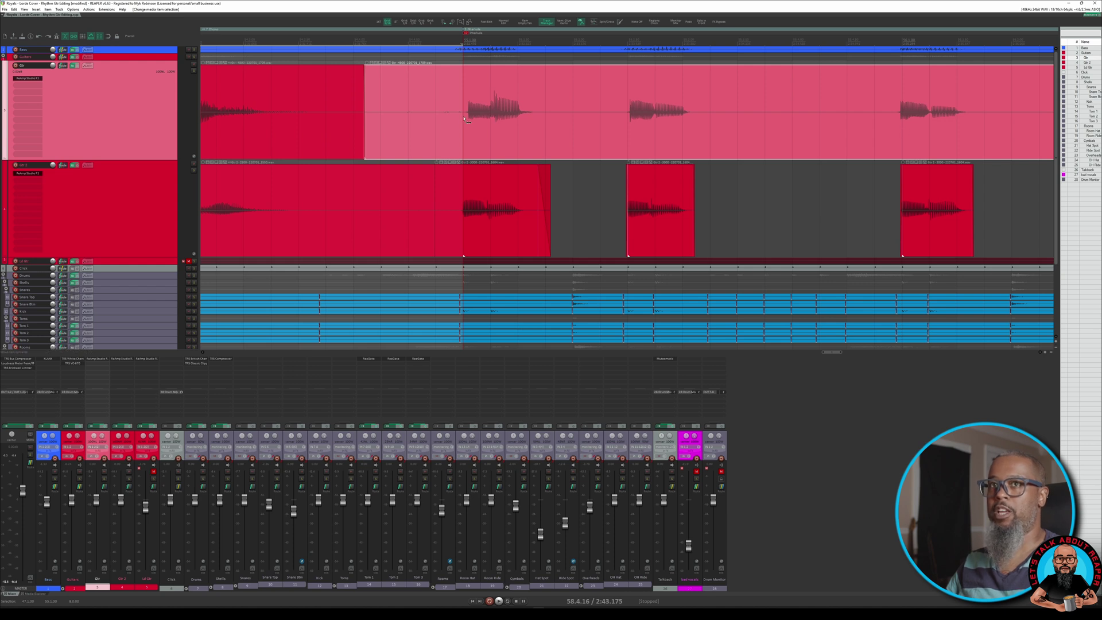
- Find the Dynamic split items action by filtering for "dynamic spl", run it, and close the action list
{"action": "left_click", "coordinate": [89, 9]}
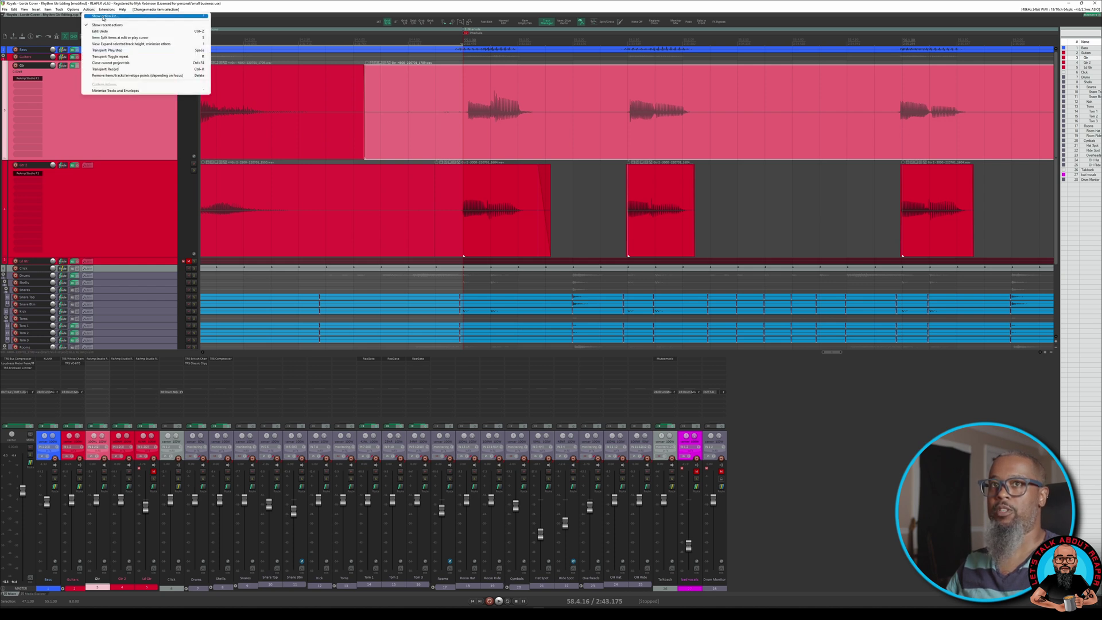
{"action": "left_click", "coordinate": [104, 16]}
{"action": "type", "text": "dynamic spl"}
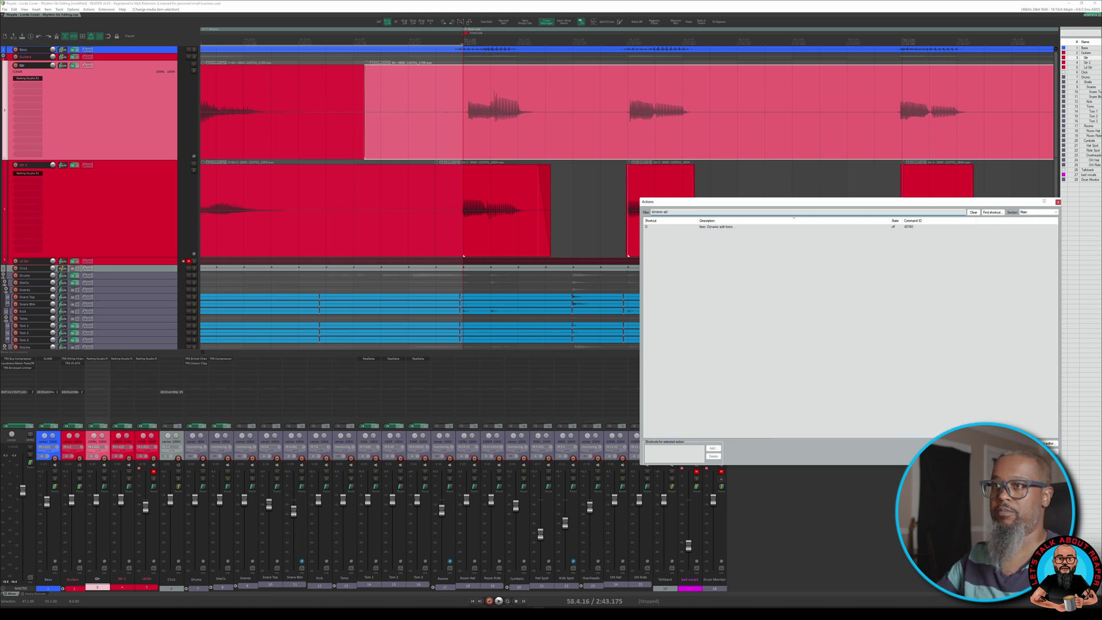
{"action": "left_click", "coordinate": [651, 228]}
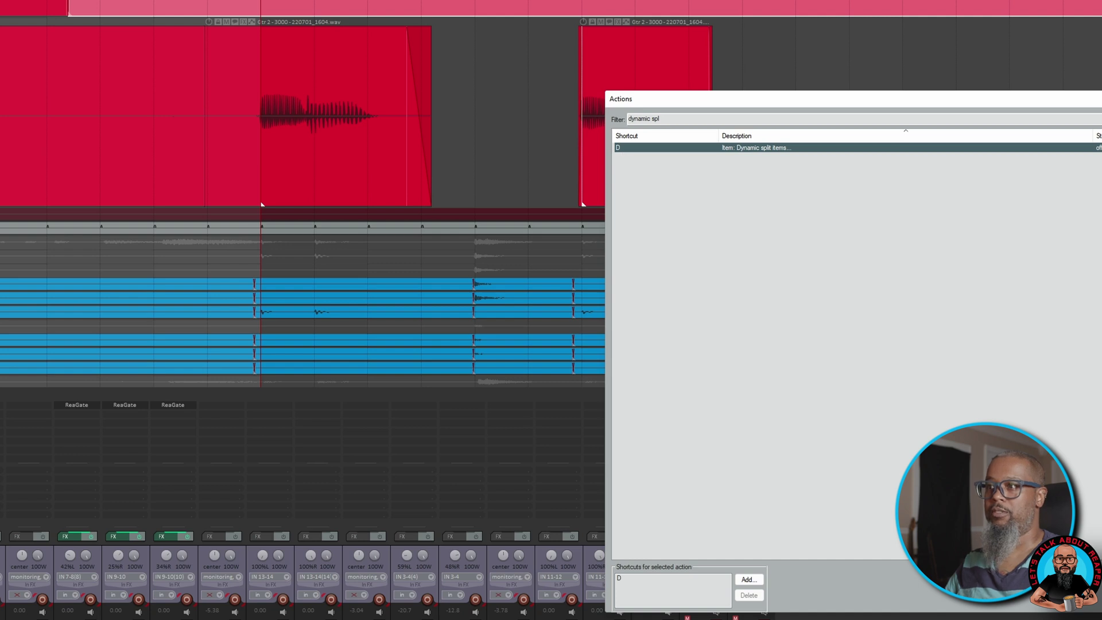
{"action": "key", "text": "Return"}
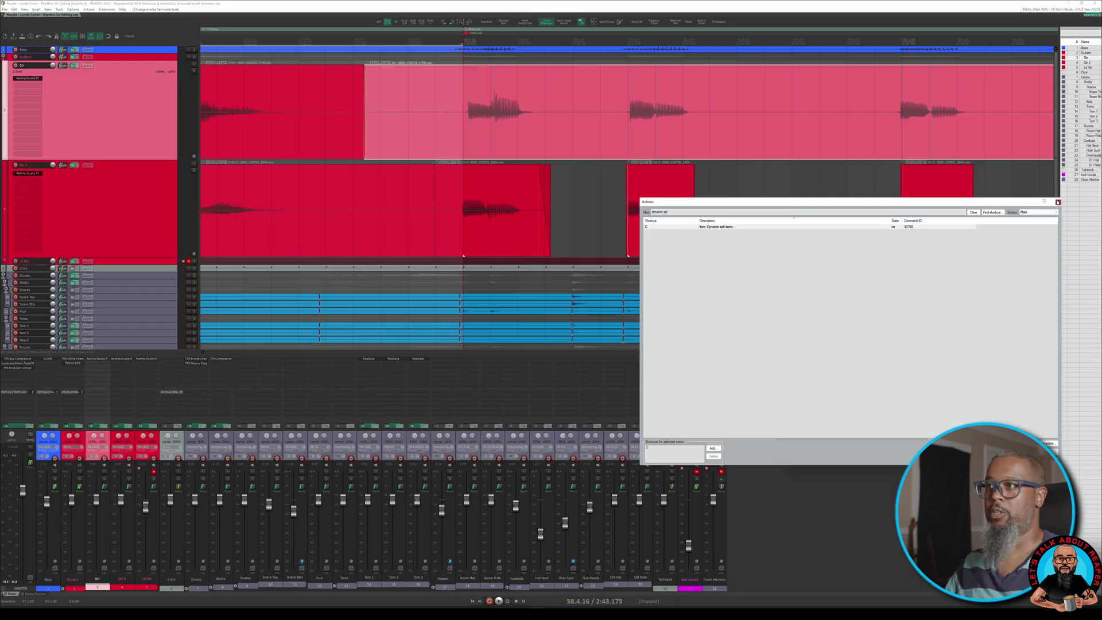
{"action": "left_click", "coordinate": [1059, 202]}
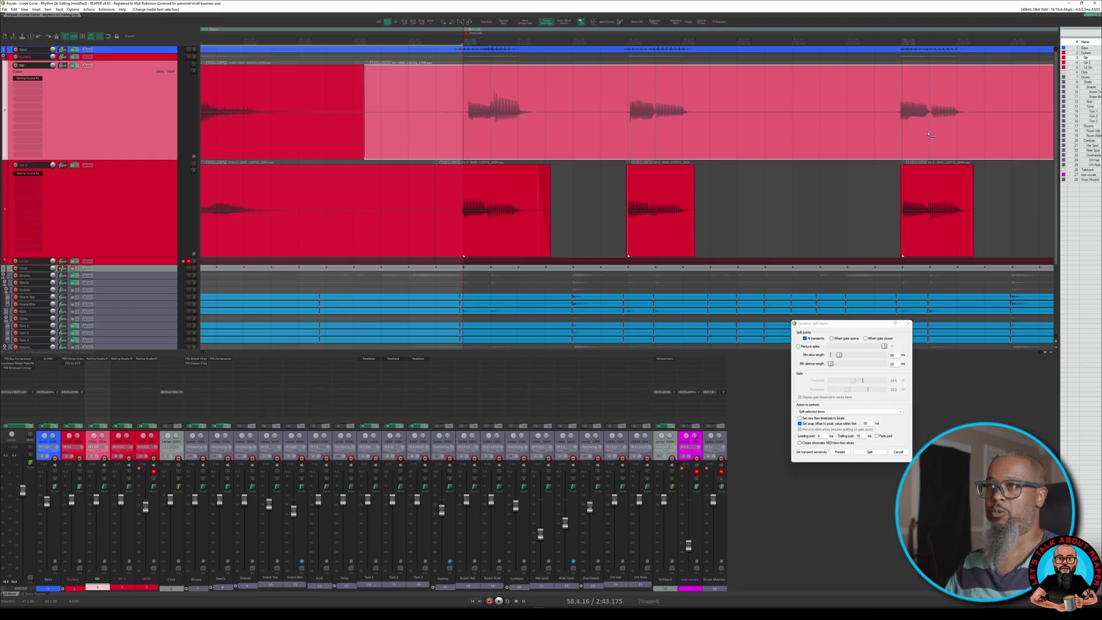
- Adjust the transient detection threshold to about -21 dB for the hits in the selected Gtr item
{"action": "scroll", "coordinate": [930, 135], "scroll_direction": "right", "scroll_amount": 3}
{"action": "scroll", "coordinate": [930, 135], "scroll_direction": "down", "scroll_amount": 4}
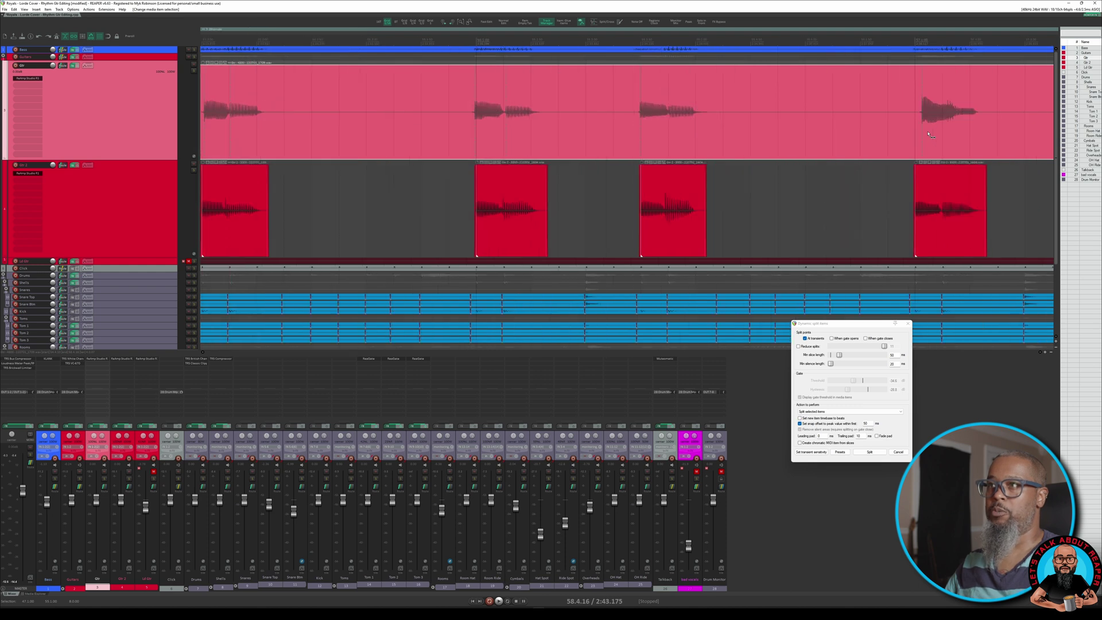
{"action": "scroll", "coordinate": [930, 135], "scroll_direction": "down", "scroll_amount": 3}
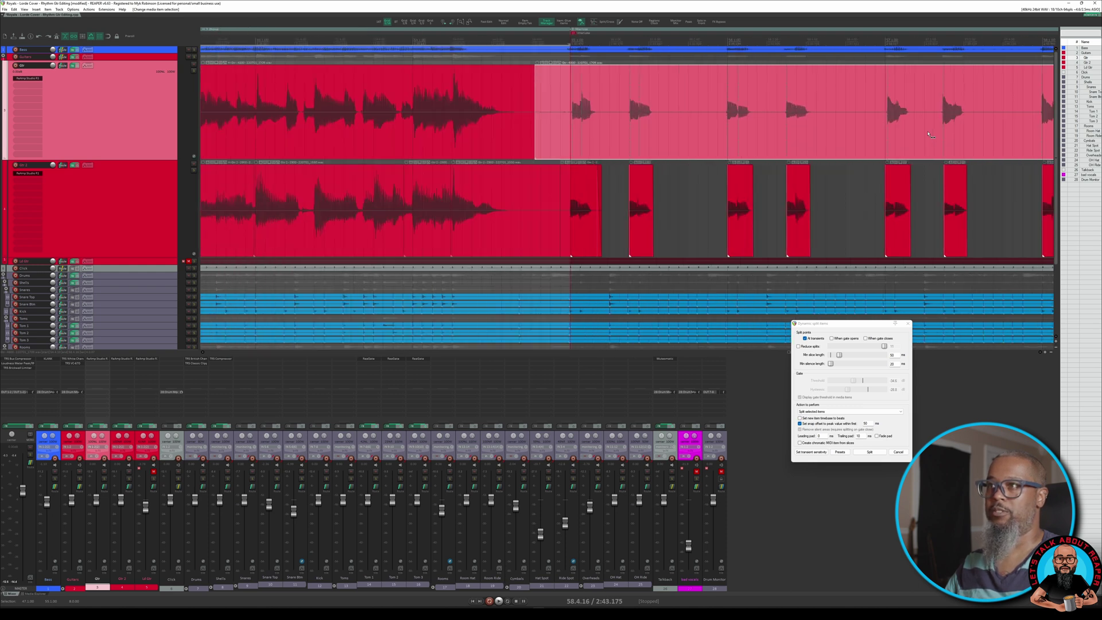
{"action": "scroll", "coordinate": [930, 135], "scroll_direction": "left", "scroll_amount": 3}
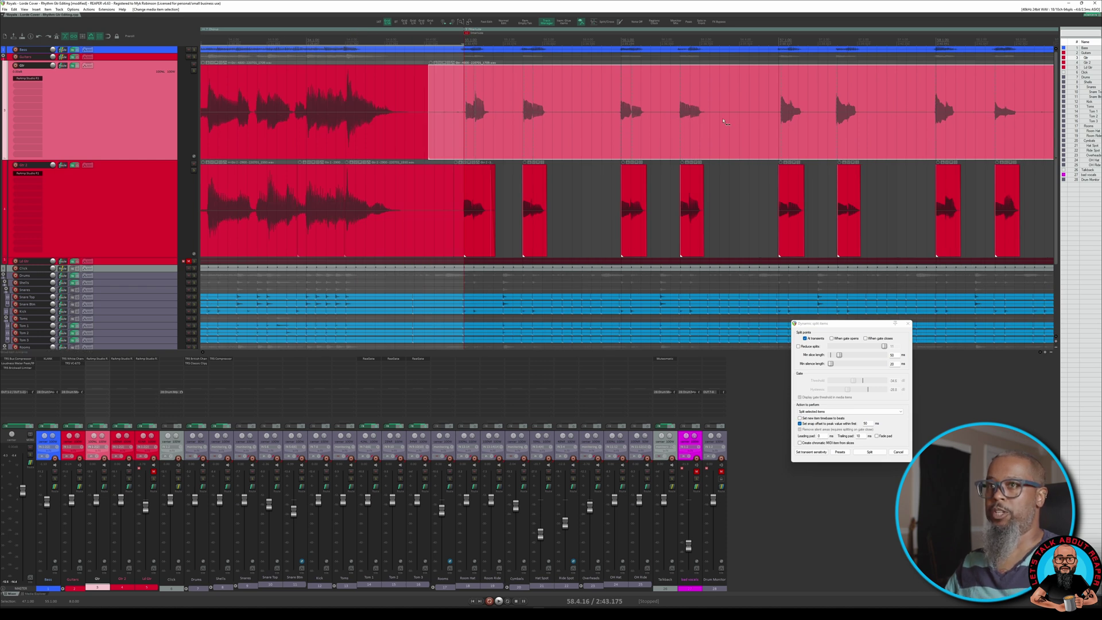
{"action": "left_click", "coordinate": [812, 454]}
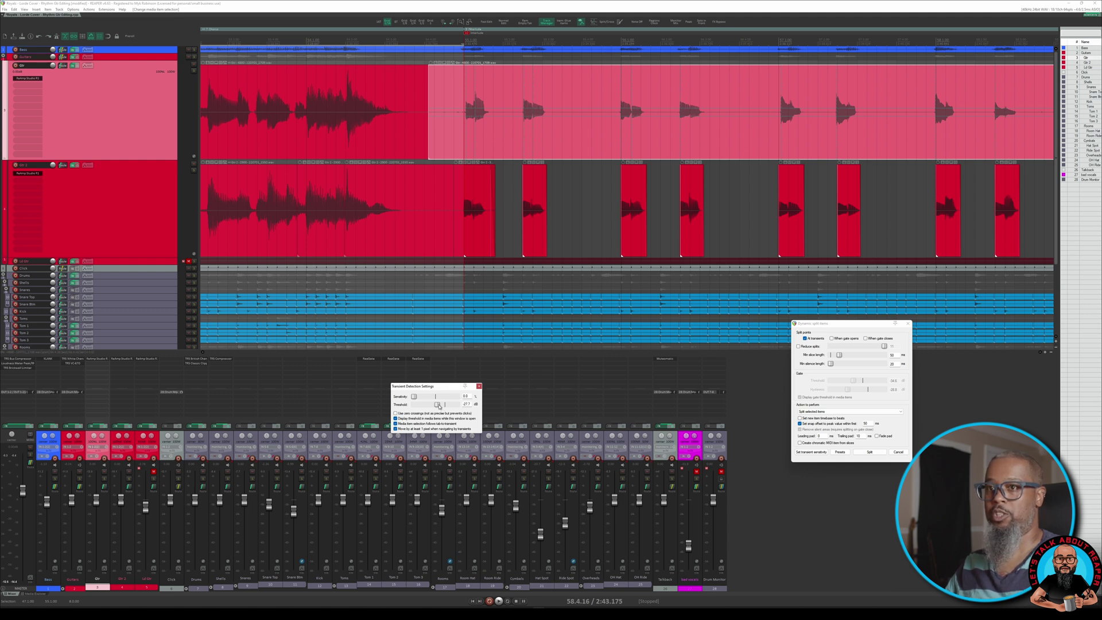
{"action": "left_click_drag", "start_coordinate": [439, 406], "coordinate": [440, 406]}
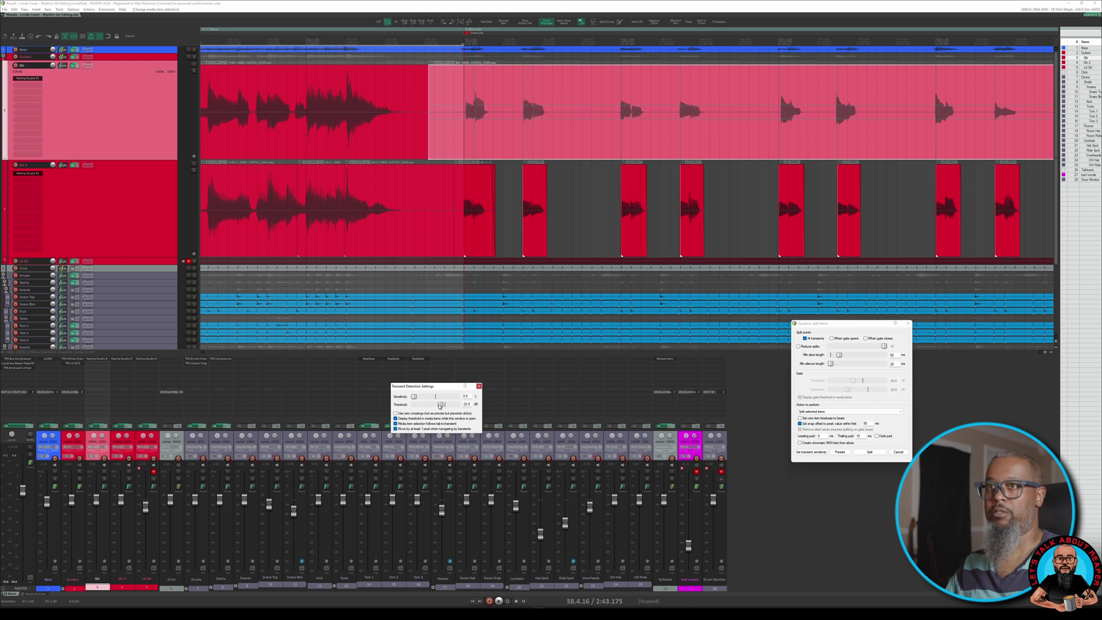
{"action": "scroll", "coordinate": [440, 406], "scroll_direction": "up", "scroll_amount": 3}
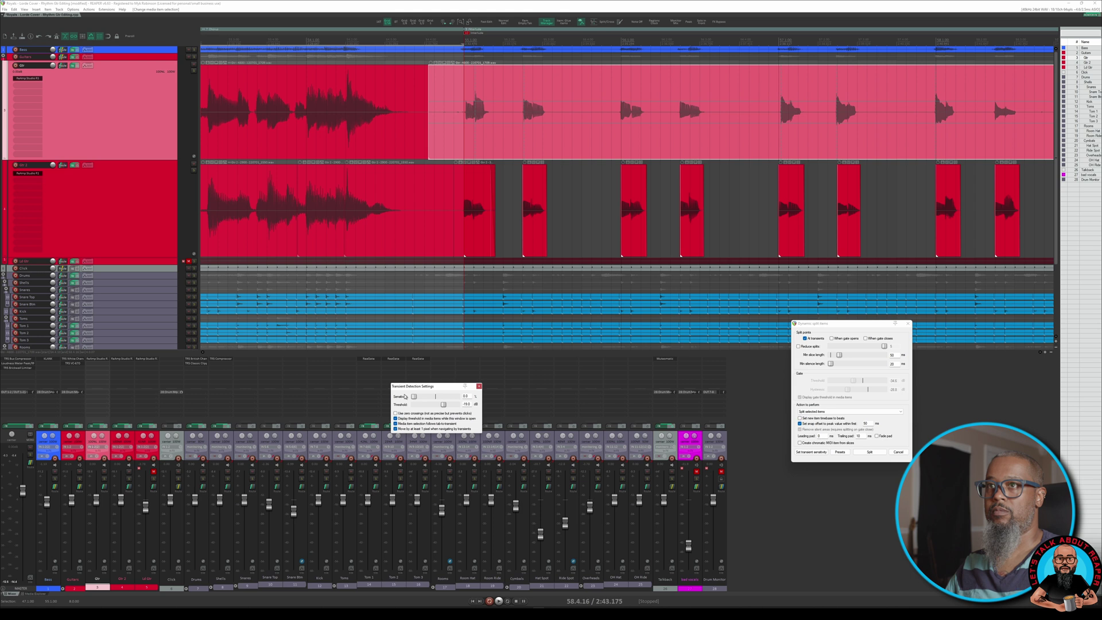
{"action": "scroll", "coordinate": [443, 408], "scroll_direction": "down", "scroll_amount": 1}
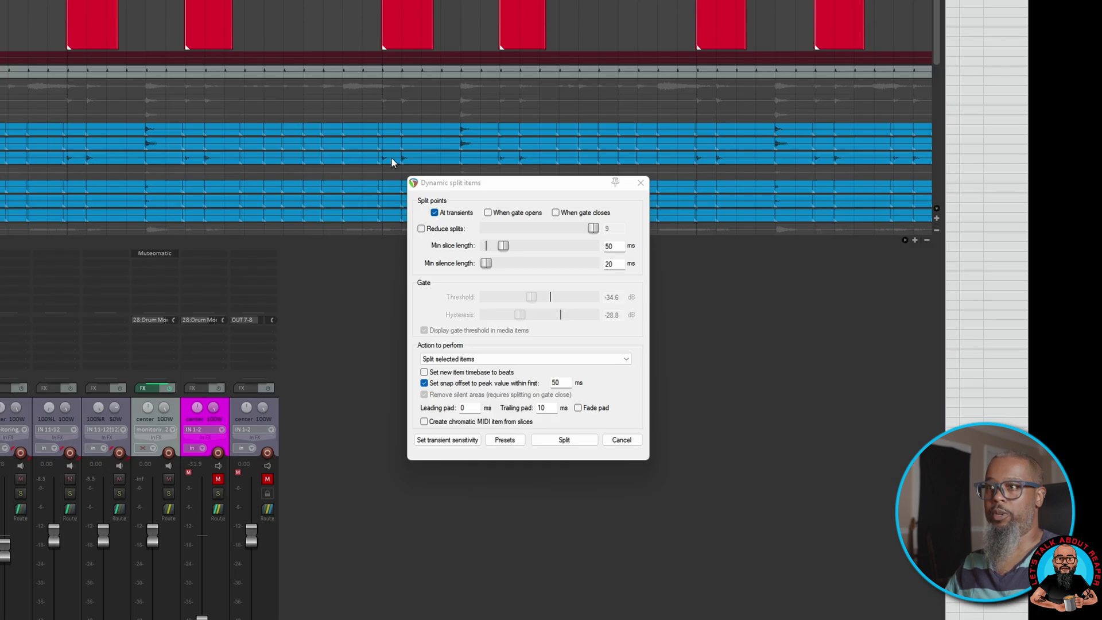
- Try the Reduce splits option at lower amounts in the dynamic split settings, and turn it off again
{"action": "left_click", "coordinate": [422, 230]}
{"action": "mouse_move", "coordinate": [593, 228]}
{"action": "left_mouse_down"}
{"action": "mouse_move", "coordinate": [526, 228]}
{"action": "mouse_move", "coordinate": [574, 228]}
{"action": "left_mouse_up"}
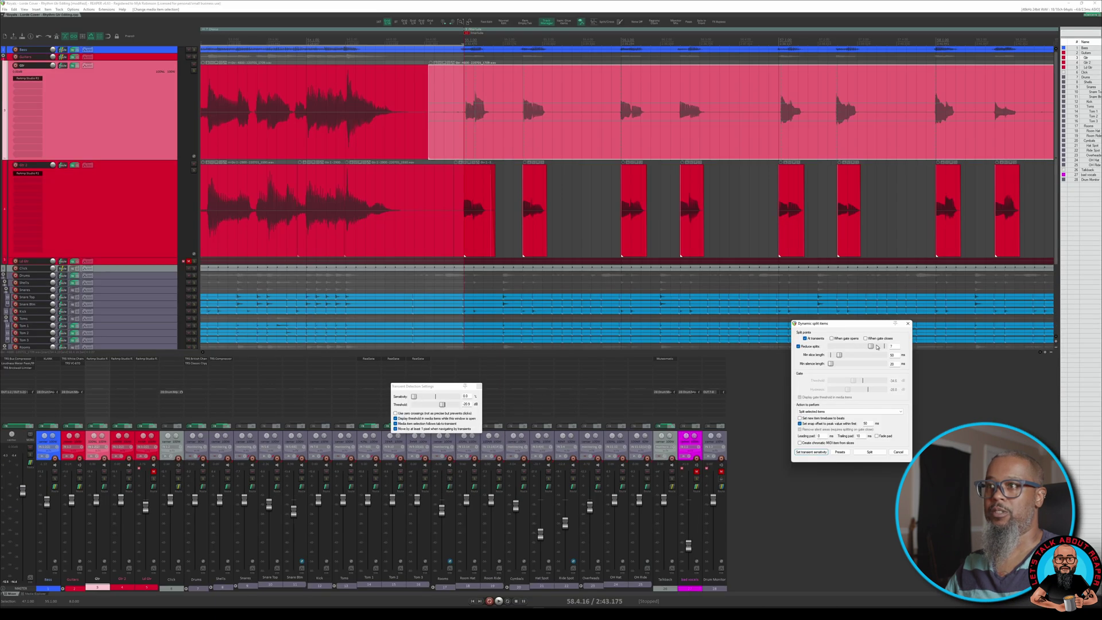
{"action": "left_click_drag", "start_coordinate": [879, 347], "coordinate": [881, 347]}
{"action": "key", "text": "Right"}
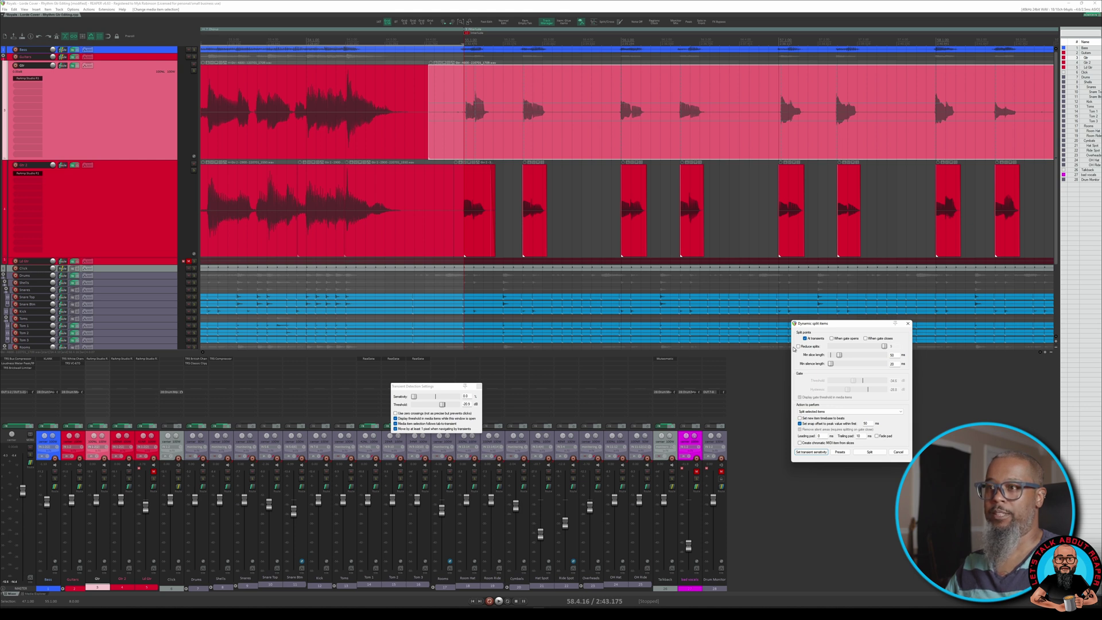
- Split the selected Gtr item at its transients using the Split selected items action with a leading pad
{"action": "left_click", "coordinate": [832, 412]}
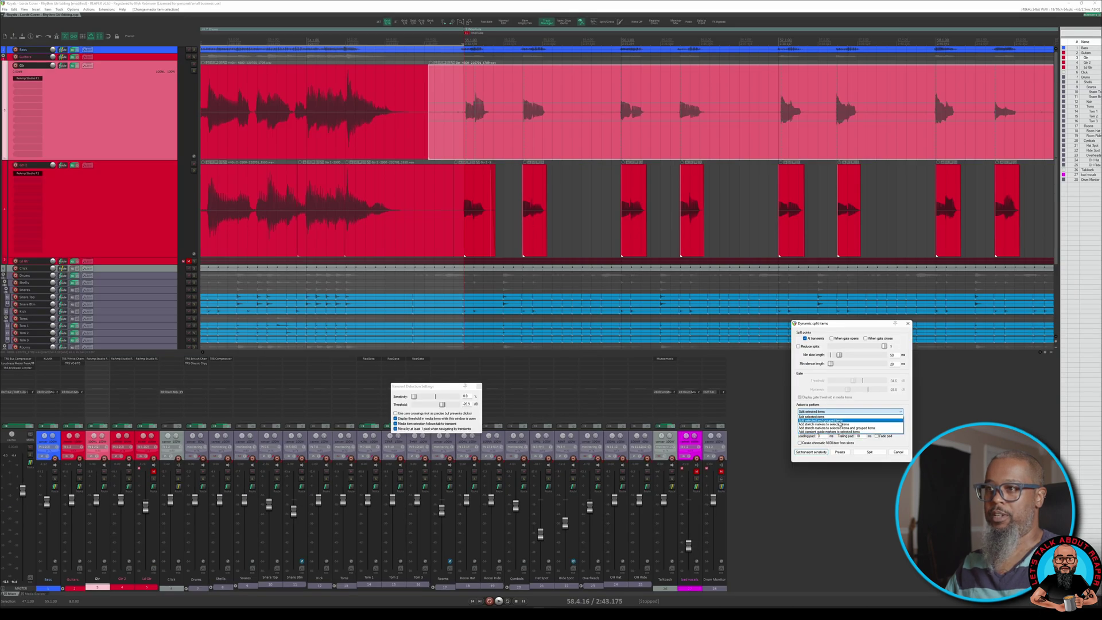
{"action": "left_click", "coordinate": [824, 415]}
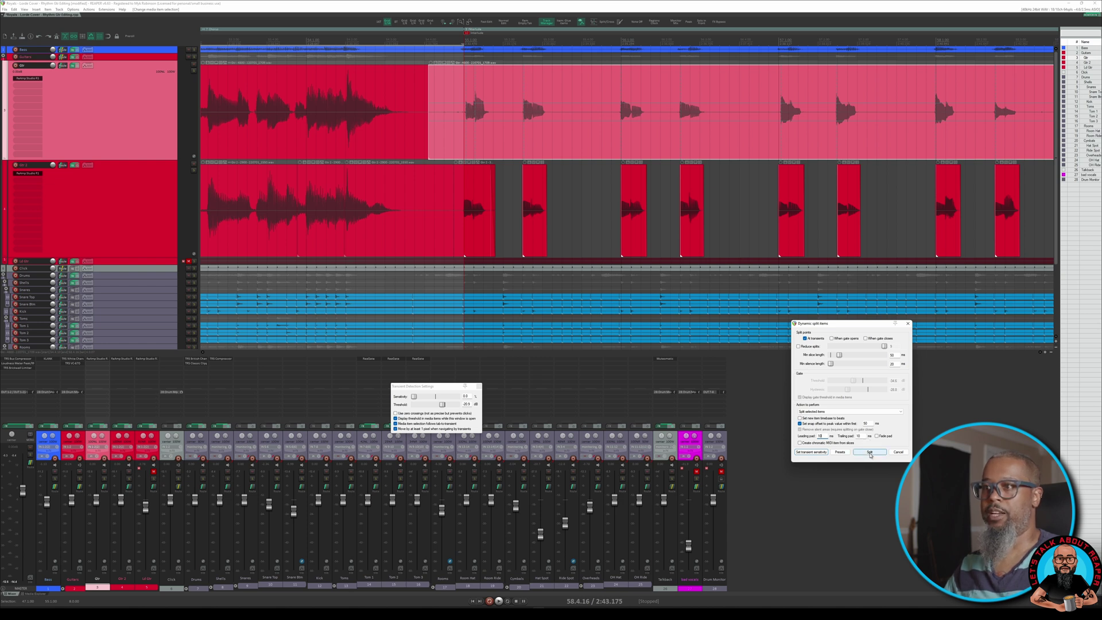
{"action": "left_click", "coordinate": [870, 453]}
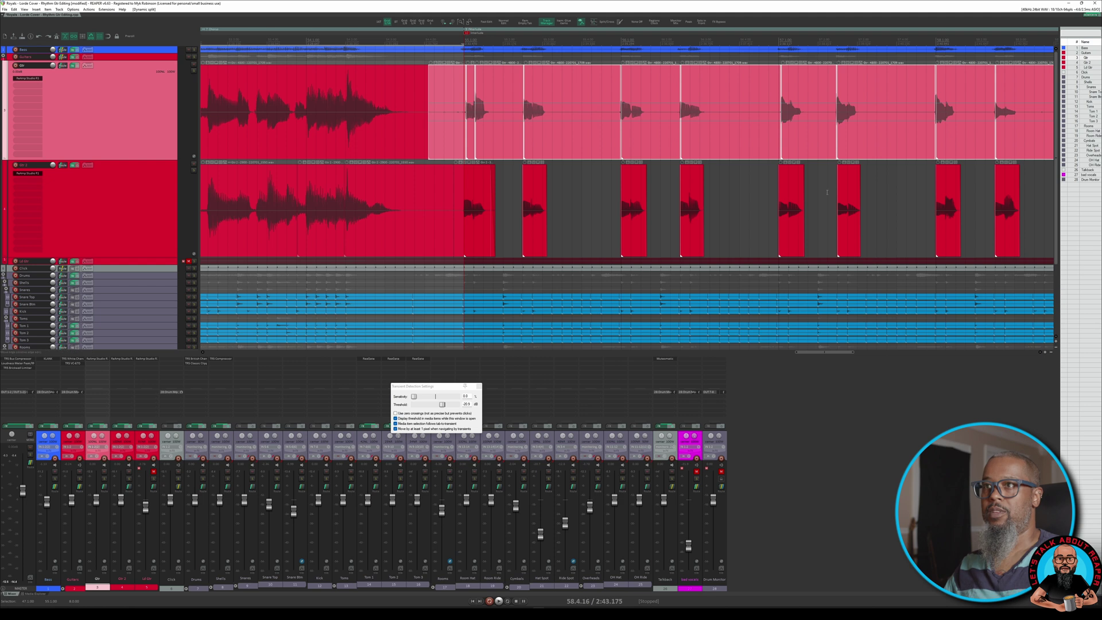
- Quantize the positions of the split interlude items on the Gtr track
{"action": "scroll", "coordinate": [932, 142], "scroll_direction": "up", "scroll_amount": 5}
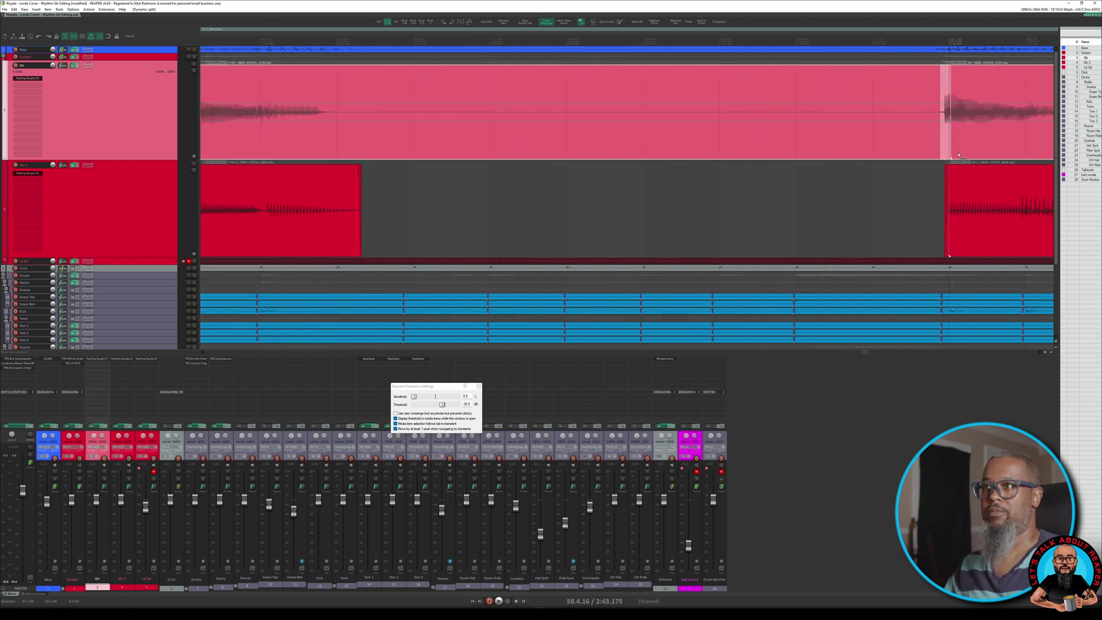
{"action": "scroll", "coordinate": [951, 158], "scroll_direction": "up", "scroll_amount": 3}
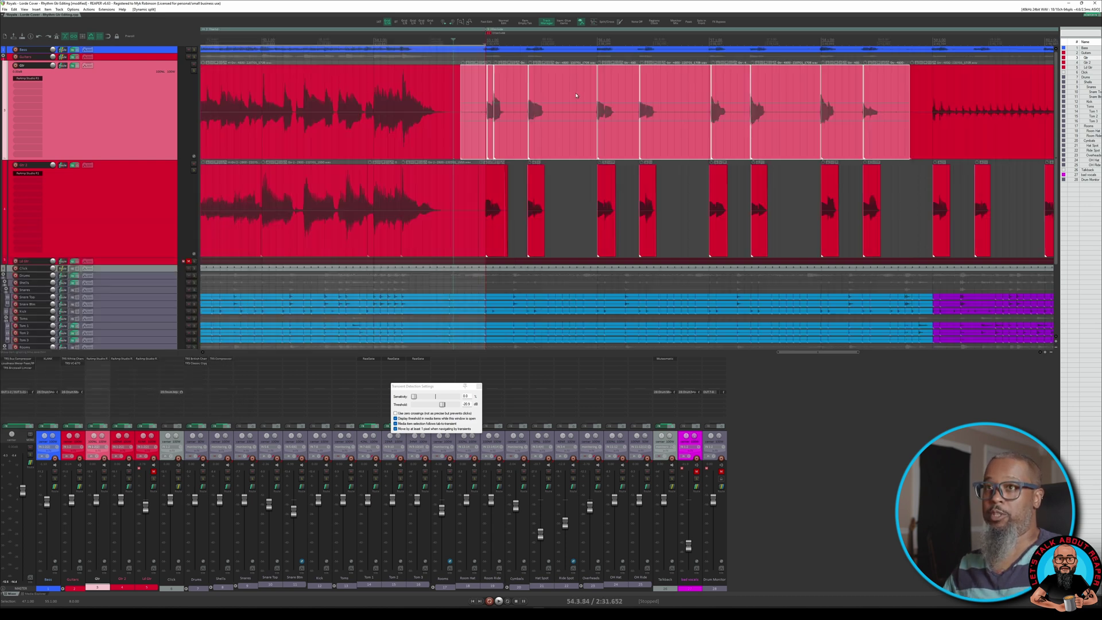
{"action": "left_click", "coordinate": [371, 22]}
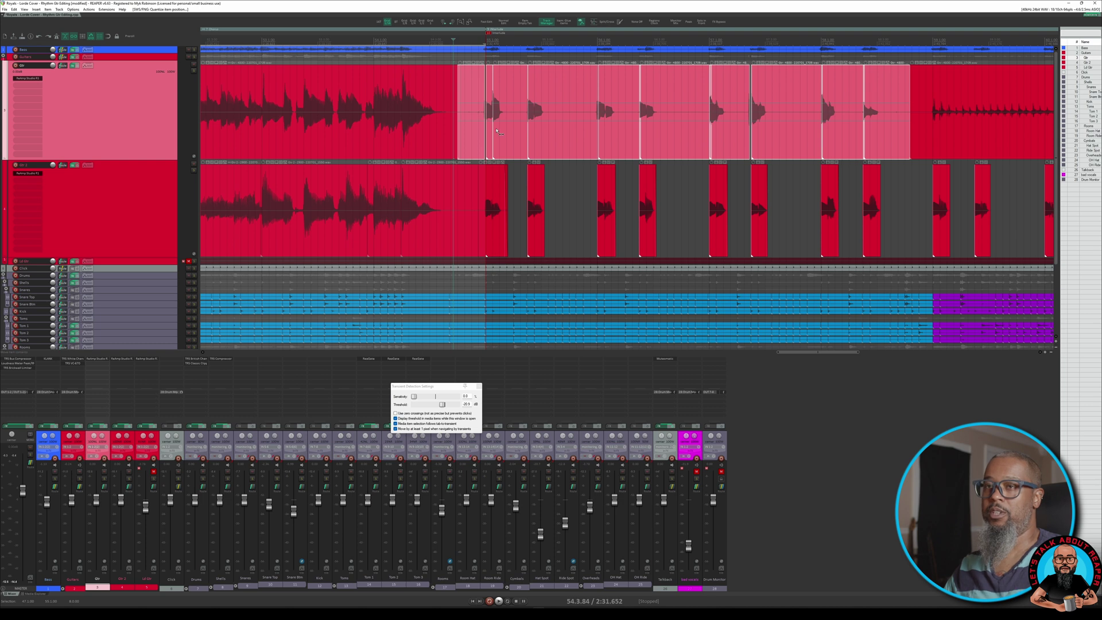
- Extend the start edges of all selected Gtr slices slightly earlier so they overlap and crossfade with the preceding items
{"action": "scroll", "coordinate": [624, 130], "scroll_direction": "up", "scroll_amount": 5}
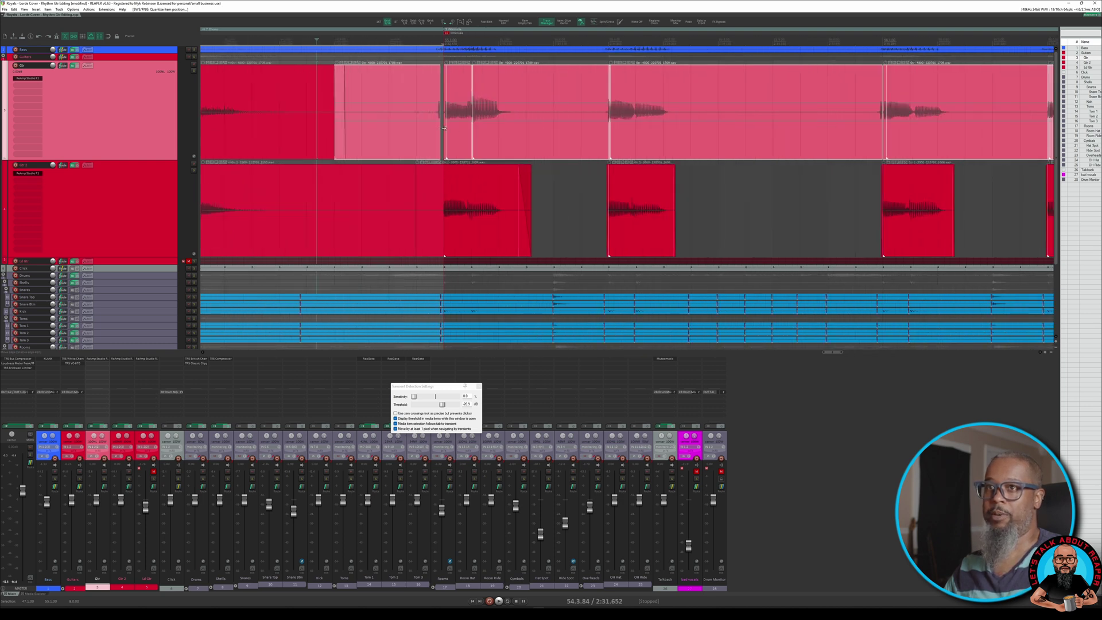
{"action": "left_click_drag", "start_coordinate": [444, 128], "coordinate": [441, 129]}
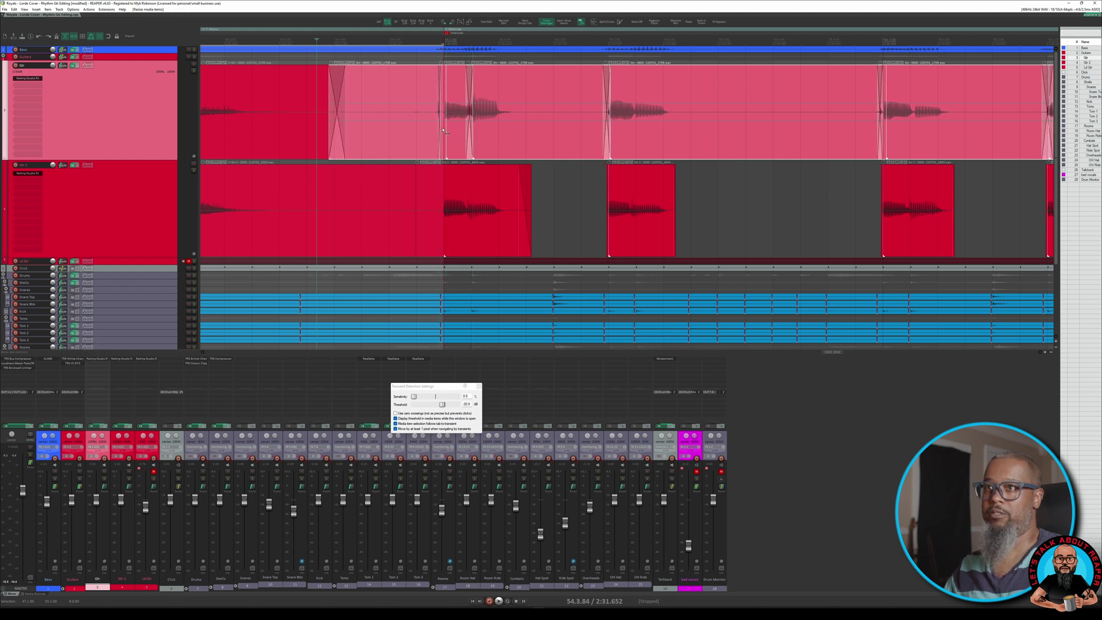
{"action": "scroll", "coordinate": [444, 130], "scroll_direction": "down", "scroll_amount": 4}
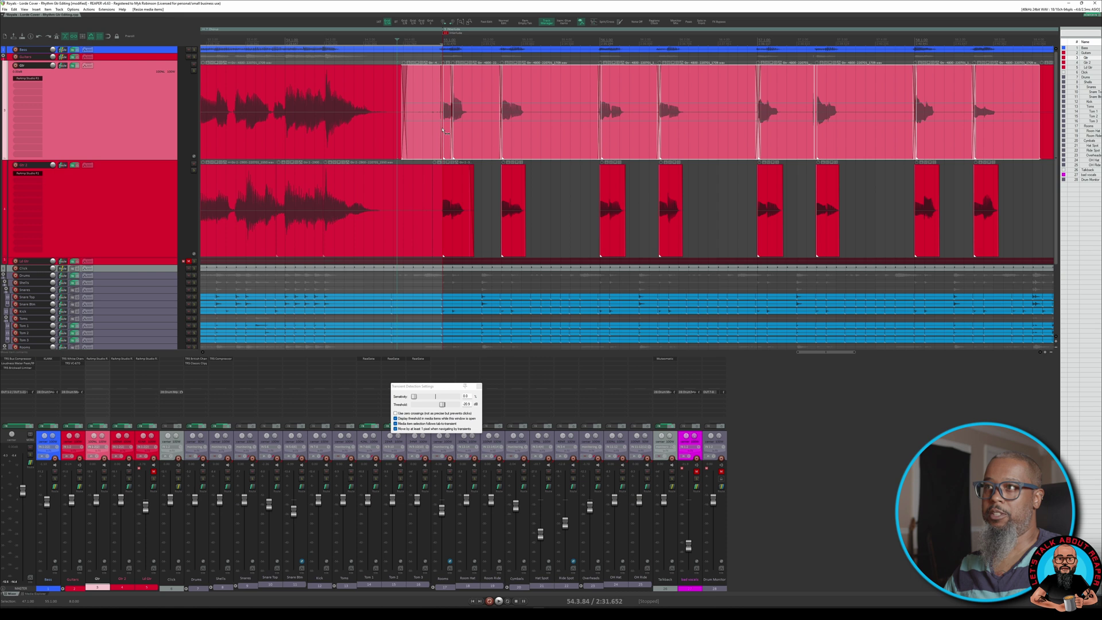
- Trim the end of the Gtr slice before the sixth interlude hit to drop its stray transient, and play back the section
{"action": "scroll", "coordinate": [874, 131], "scroll_direction": "up", "scroll_amount": 5}
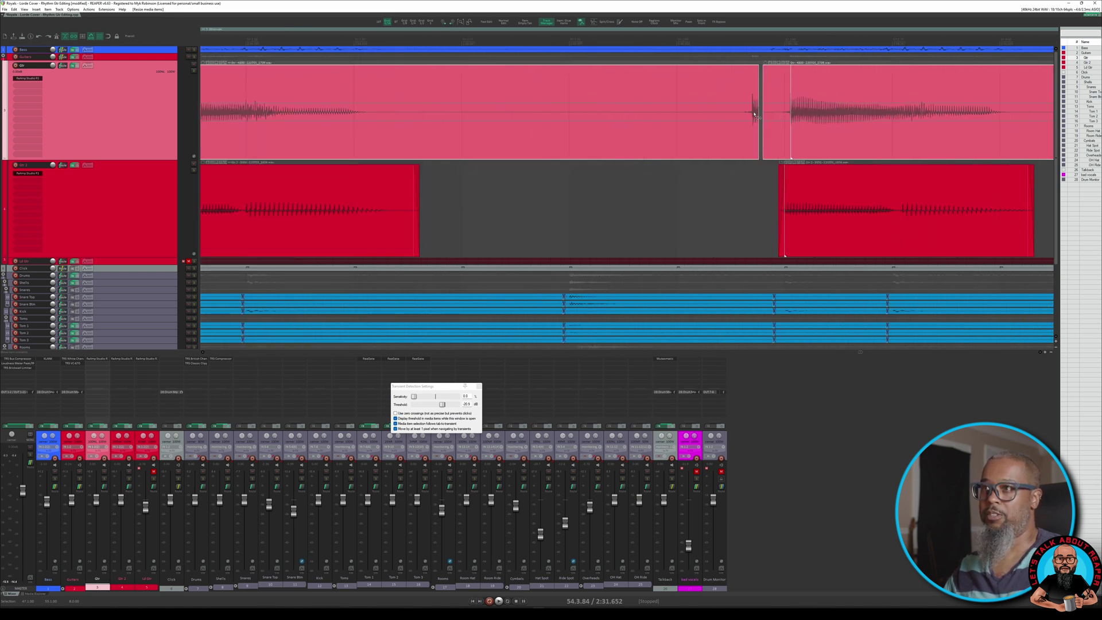
{"action": "left_click_drag", "start_coordinate": [756, 115], "coordinate": [738, 105]}
{"action": "scroll", "coordinate": [775, 93], "scroll_direction": "down", "scroll_amount": 5}
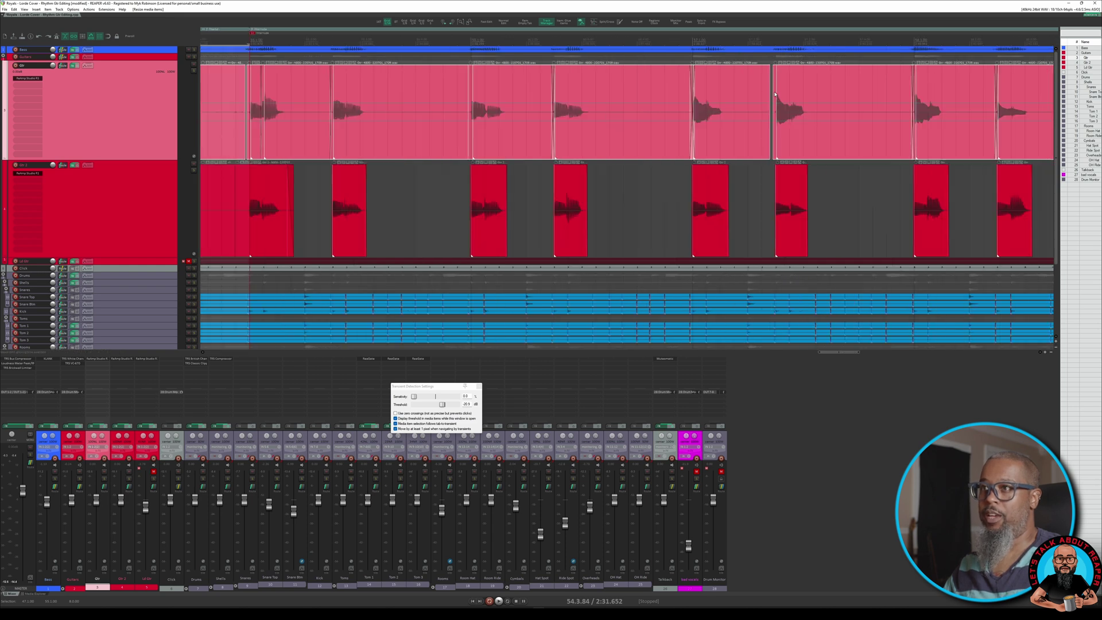
{"action": "key", "text": "space"}
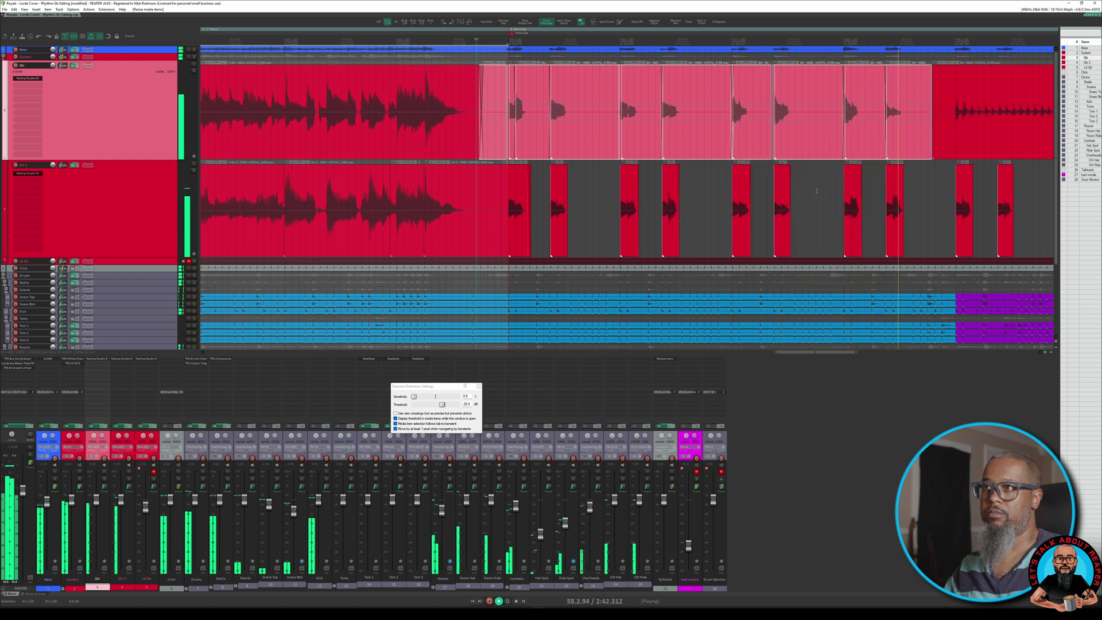
{"action": "key", "text": "space"}
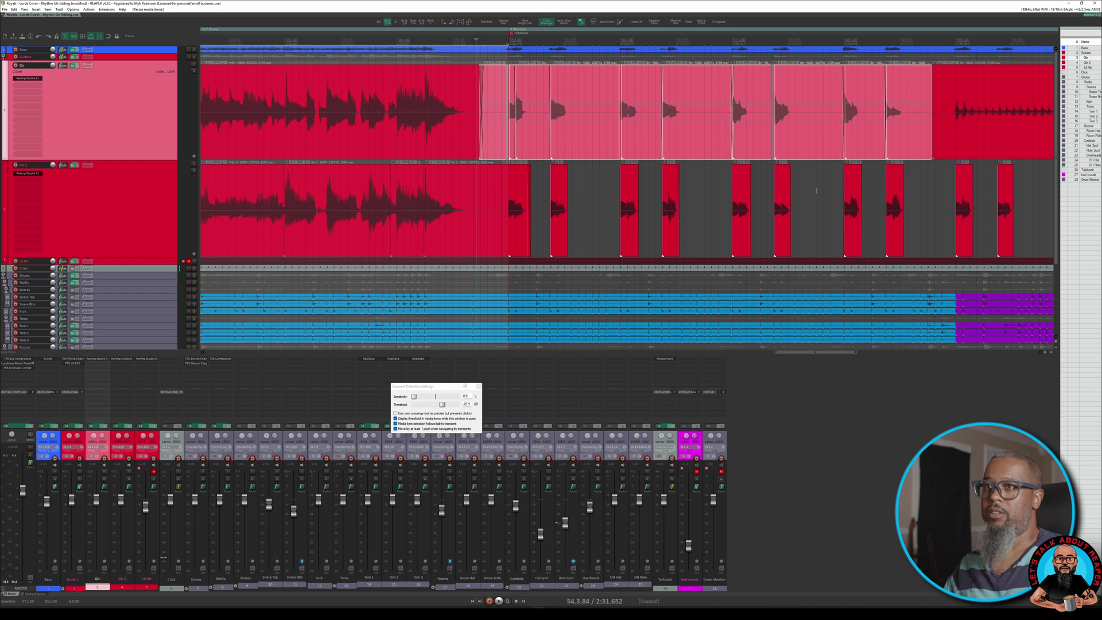
- Glue the selected interlude slices on the Gtr track into one item and close the transient detection settings
{"action": "scroll", "coordinate": [607, 139], "scroll_direction": "up", "scroll_amount": 8}
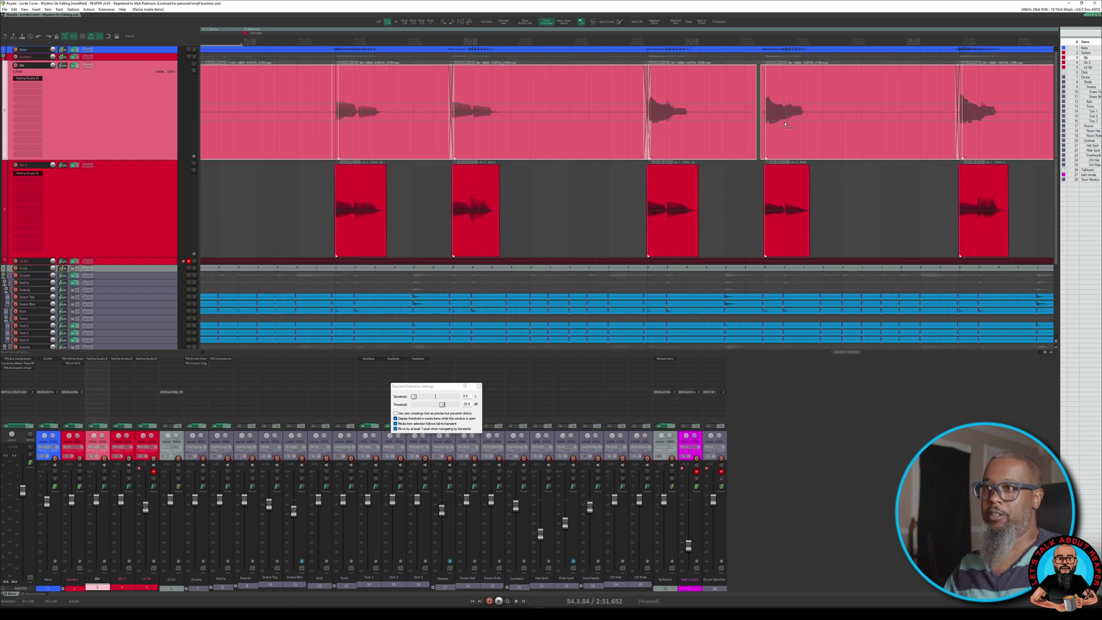
{"action": "scroll", "coordinate": [748, 120], "scroll_direction": "down", "scroll_amount": 4}
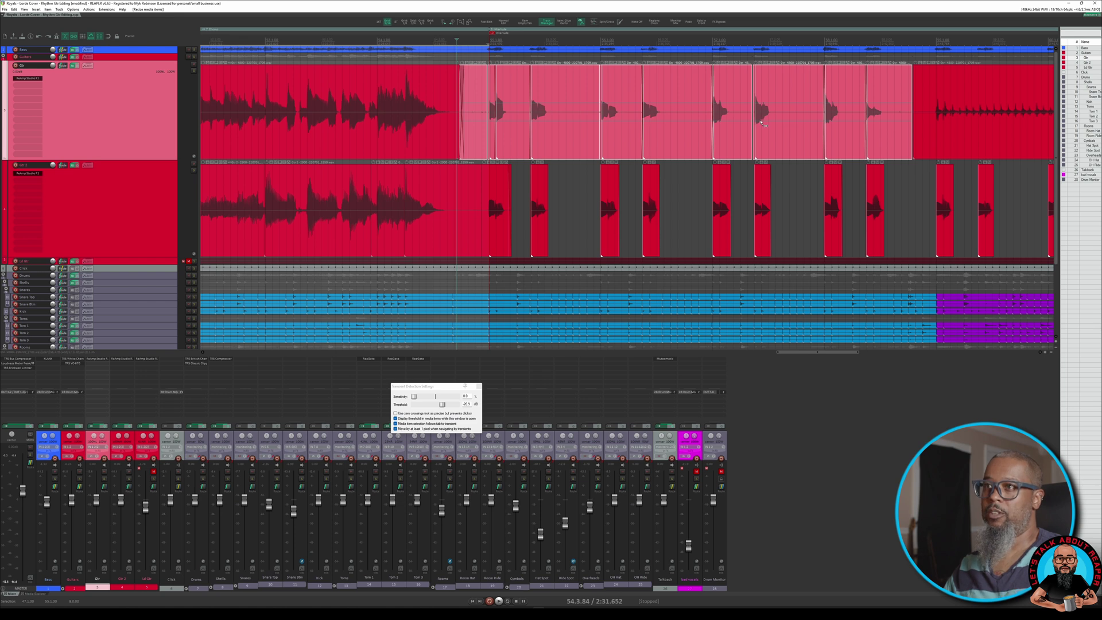
{"action": "key", "text": "ctrl+g"}
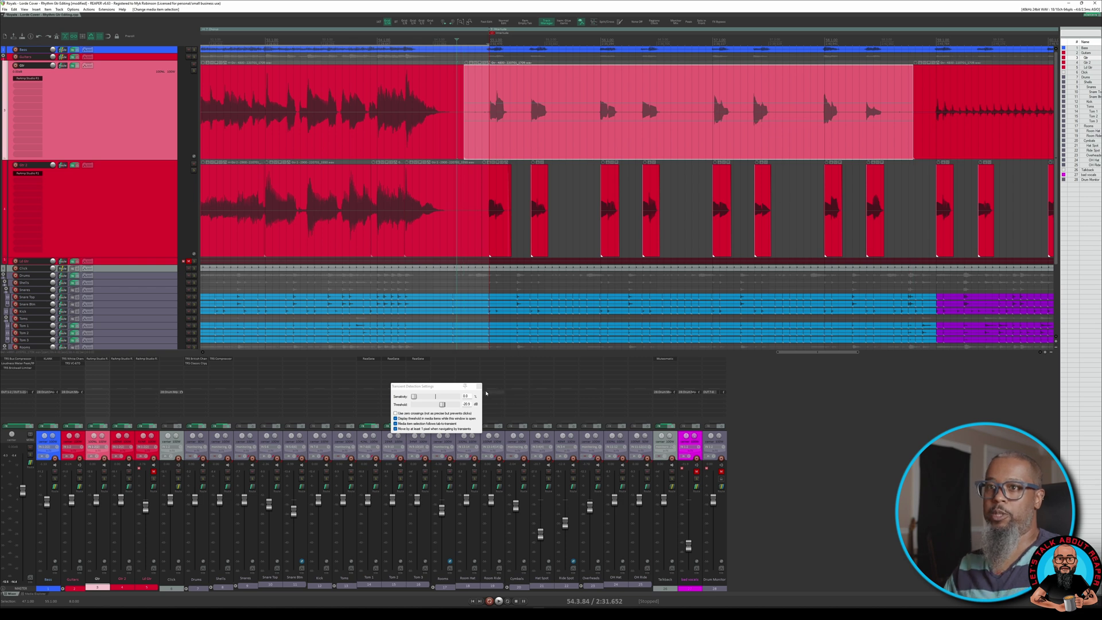
{"action": "left_click", "coordinate": [479, 386]}
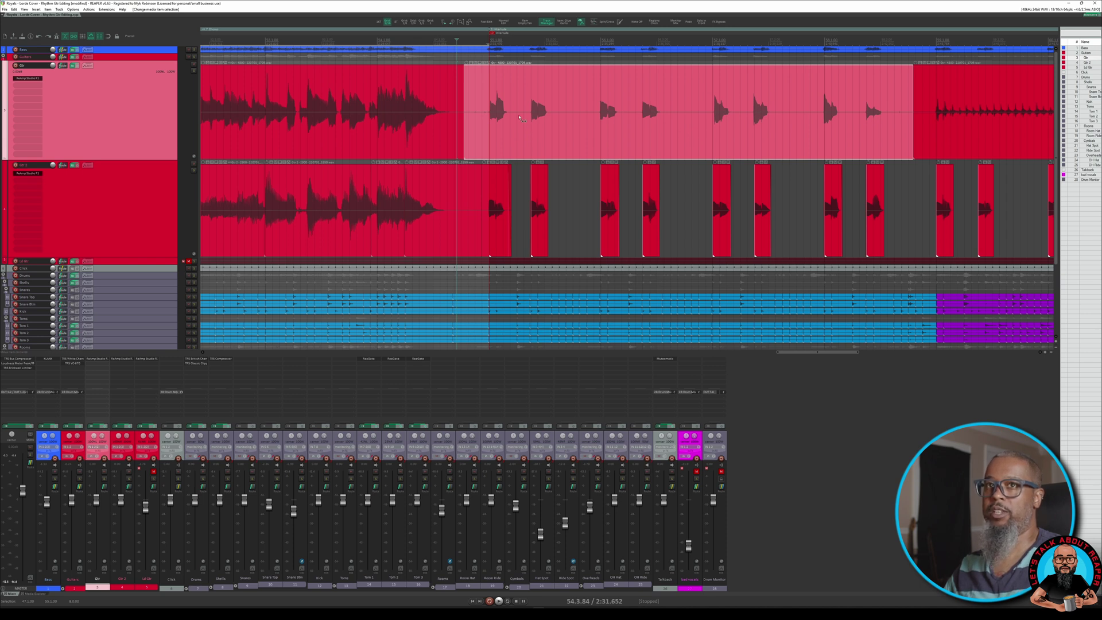
- Search the actions for "silence" and run Auto trim/split items (remove silence) on the glued Gtr item
{"action": "left_click", "coordinate": [89, 9]}
{"action": "left_click", "coordinate": [102, 17]}
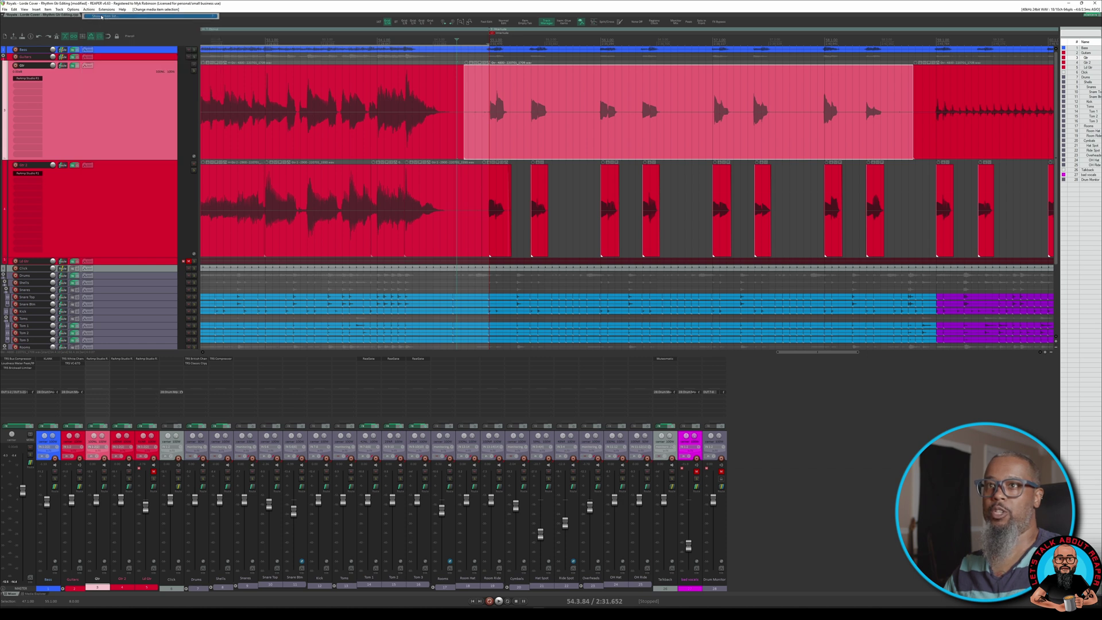
{"action": "type", "text": "s"}
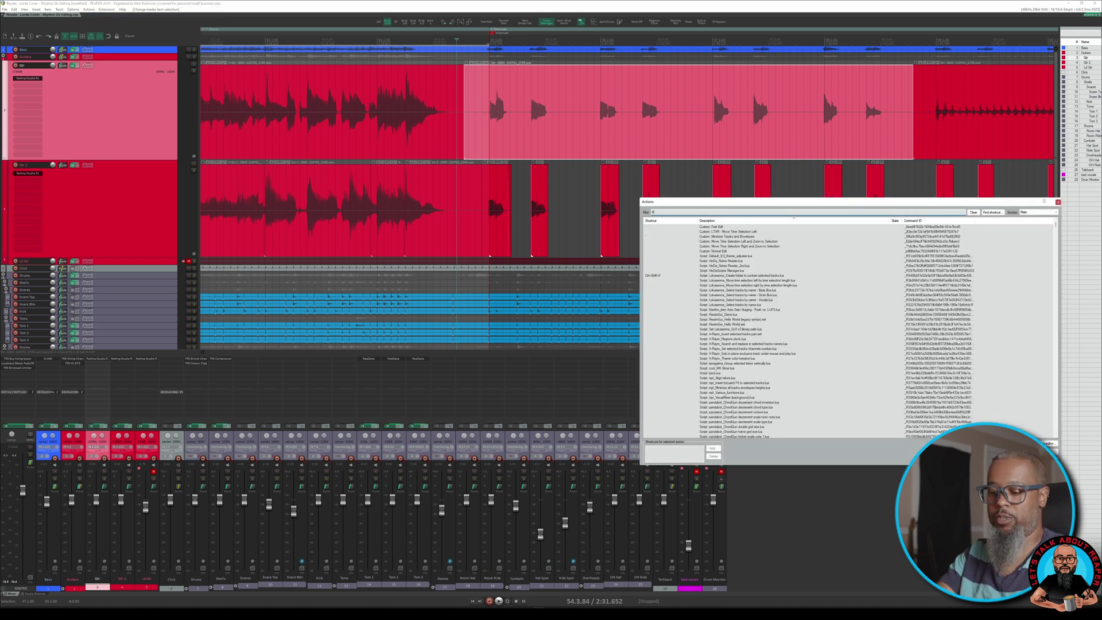
{"action": "type", "text": "ilence"}
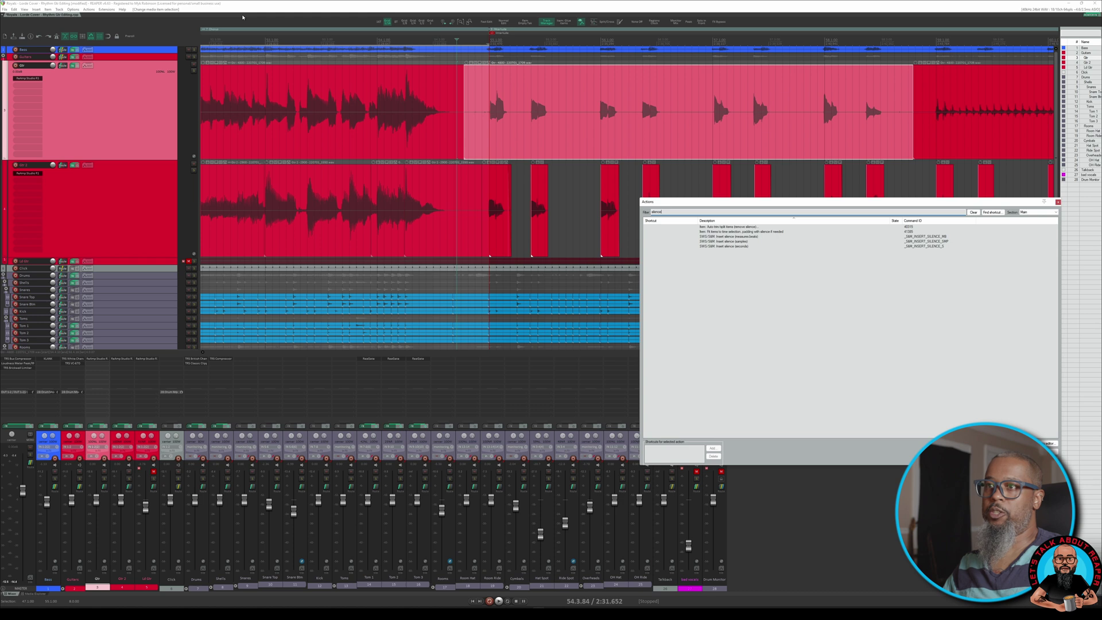
{"action": "left_click", "coordinate": [740, 227]}
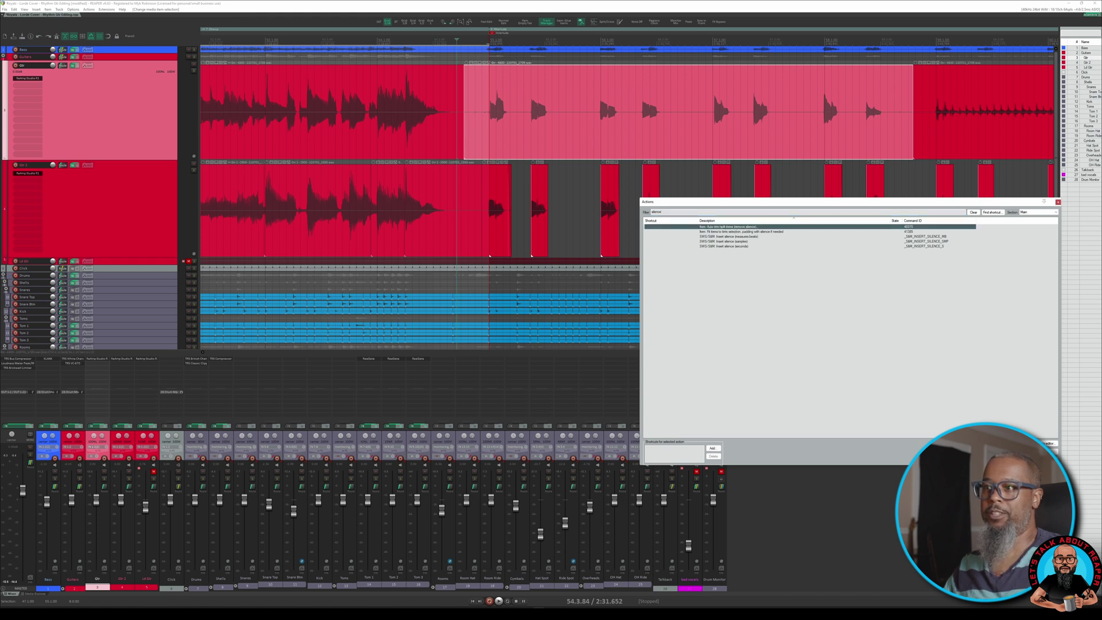
{"action": "key", "text": "Return"}
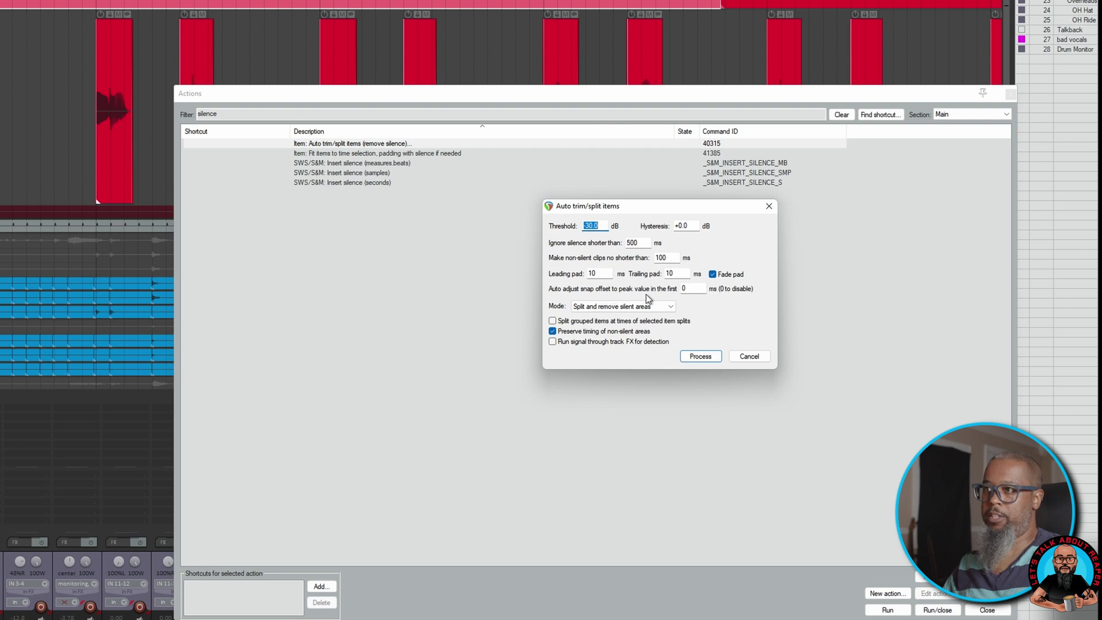
- Set the snap offset adjustment to the peak value in the first 5 ms and process with Split and remove silent areas
{"action": "double_click", "coordinate": [694, 288]}
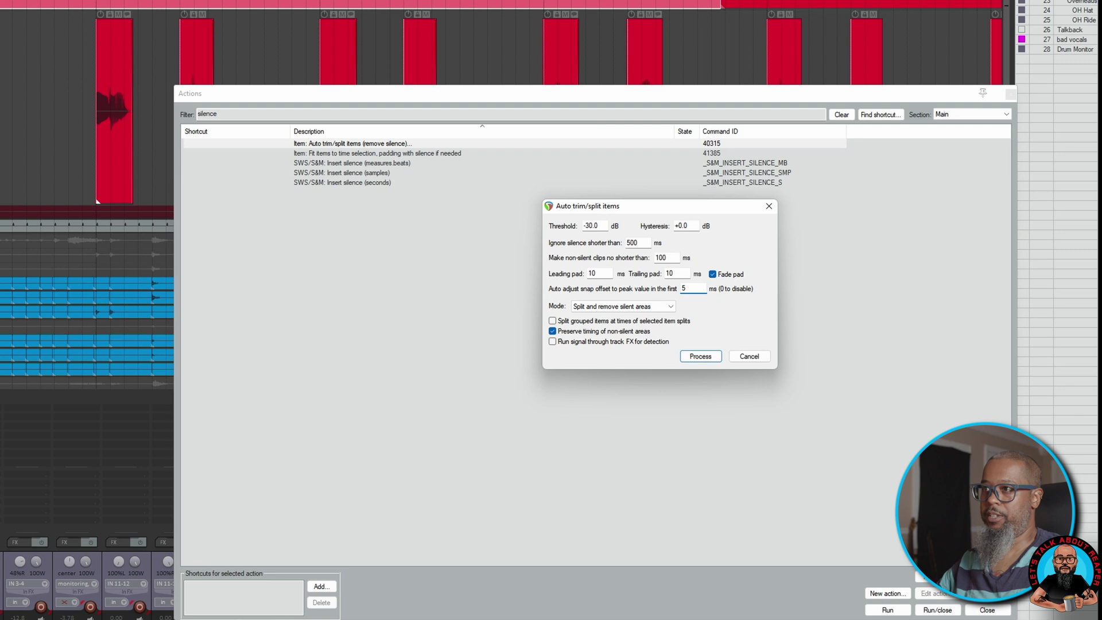
{"action": "left_click", "coordinate": [664, 307]}
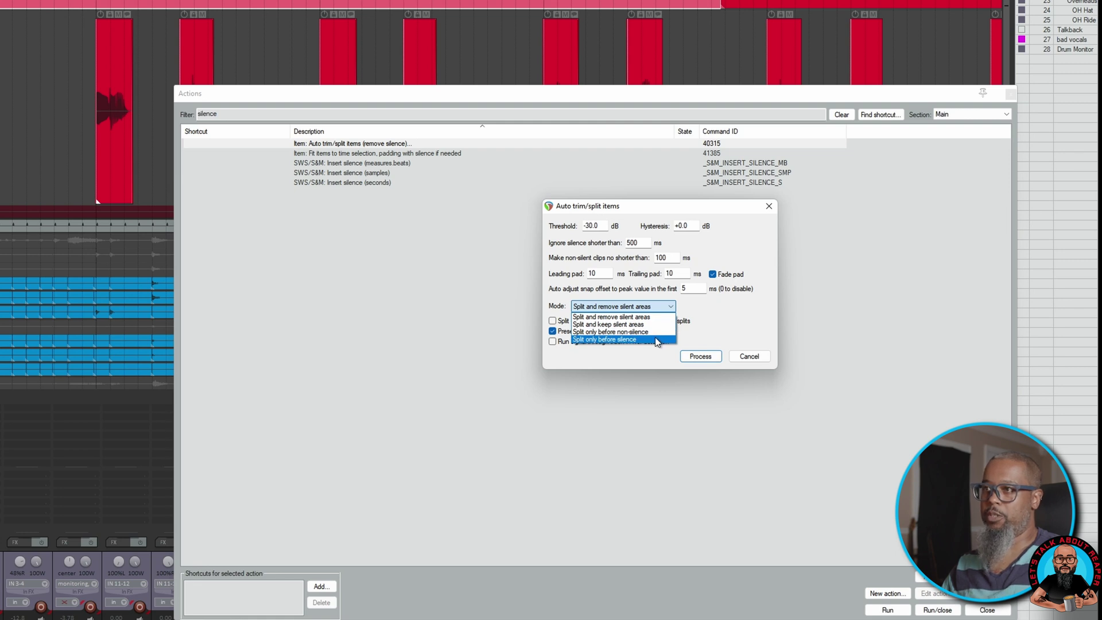
{"action": "left_click", "coordinate": [711, 309]}
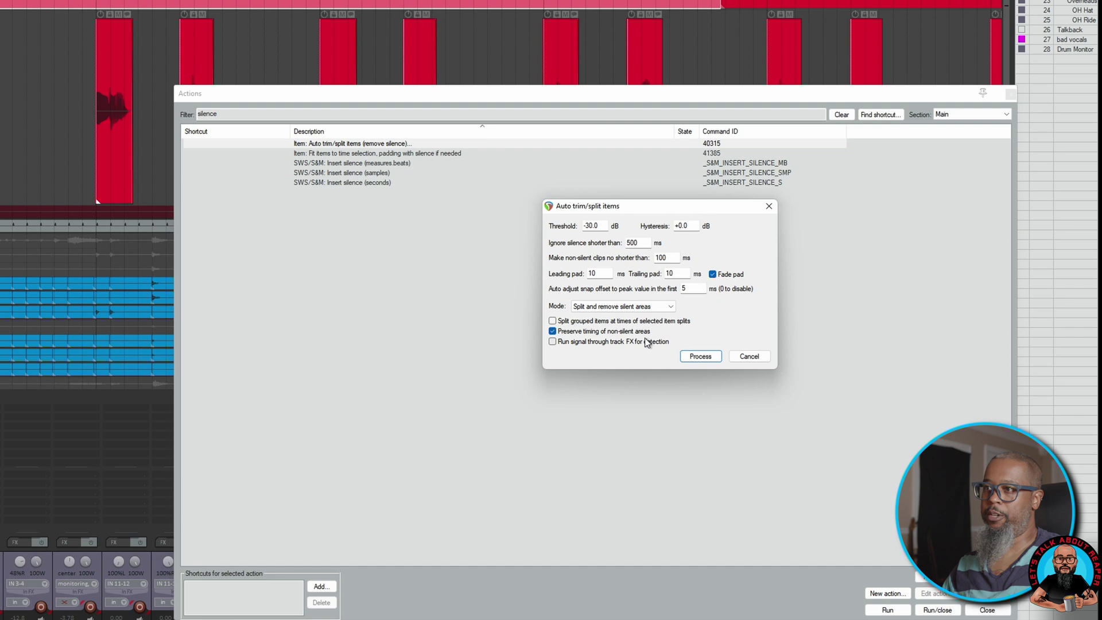
{"action": "left_click", "coordinate": [701, 357]}
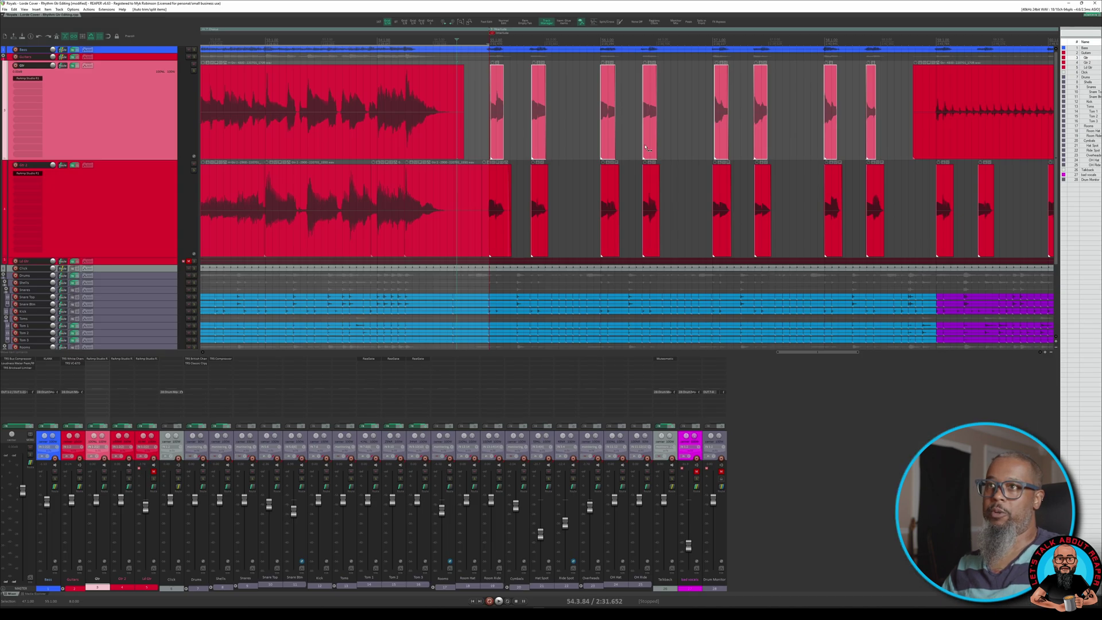
- Quantize the positions of the first six interlude slices on the Gtr track and play them back
{"action": "scroll", "coordinate": [568, 131], "scroll_direction": "up", "scroll_amount": 3}
{"action": "left_click_drag", "start_coordinate": [434, 94], "coordinate": [1034, 136]}
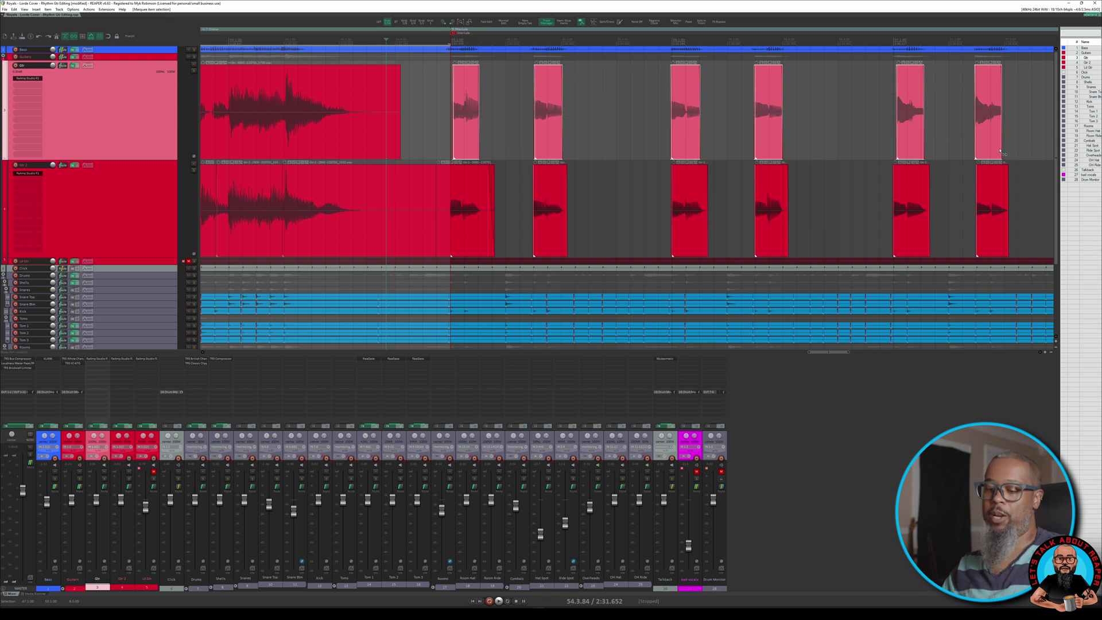
{"action": "key", "text": "q"}
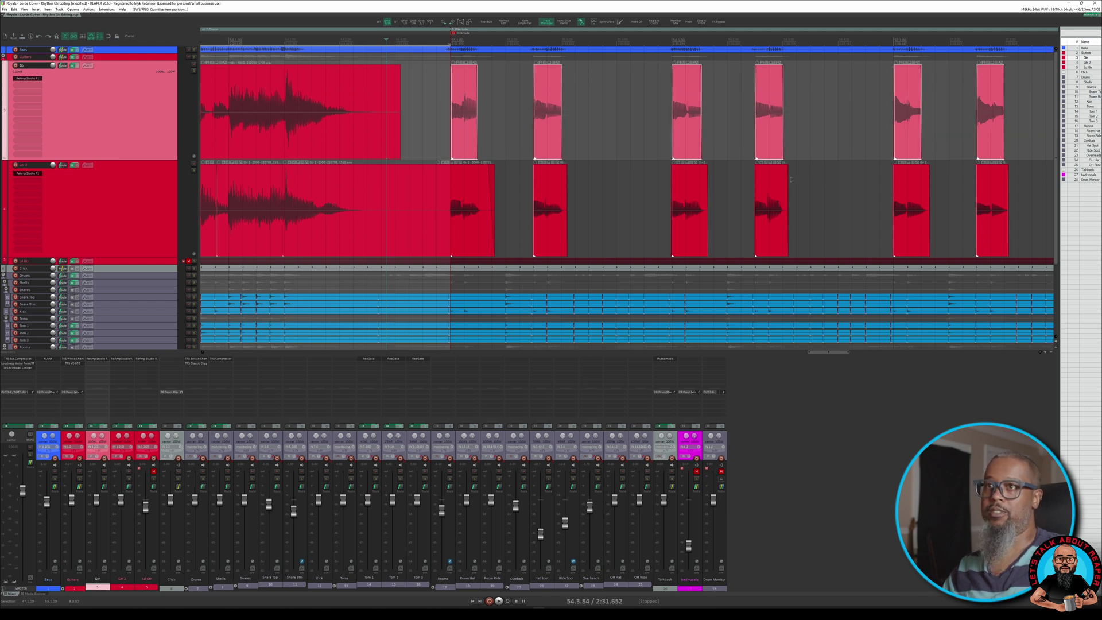
{"action": "left_click", "coordinate": [334, 33]}
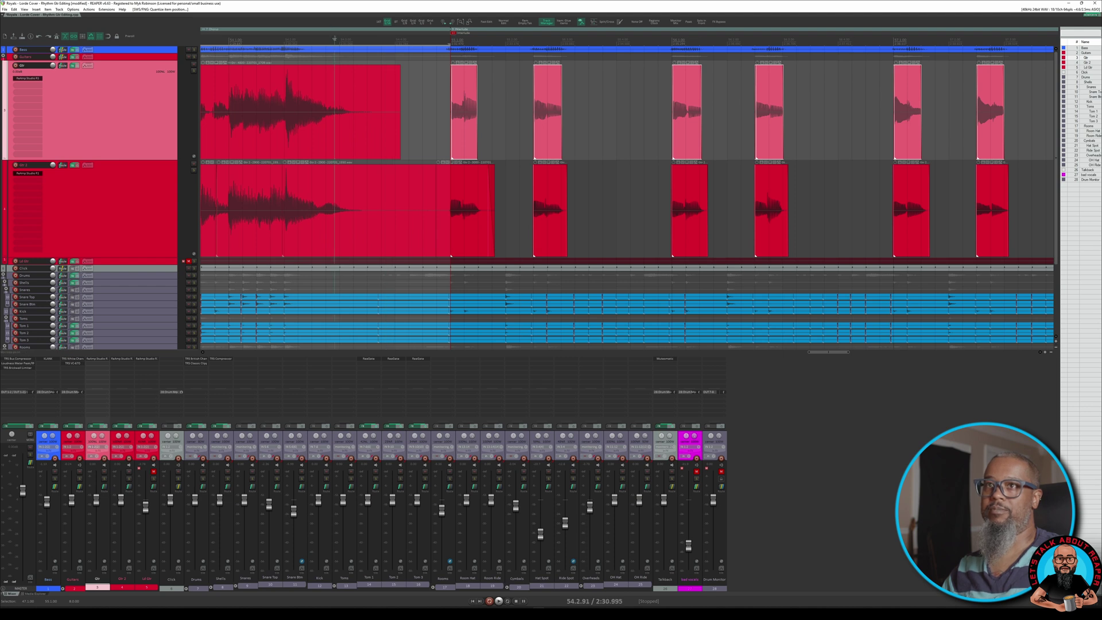
{"action": "key", "text": "space"}
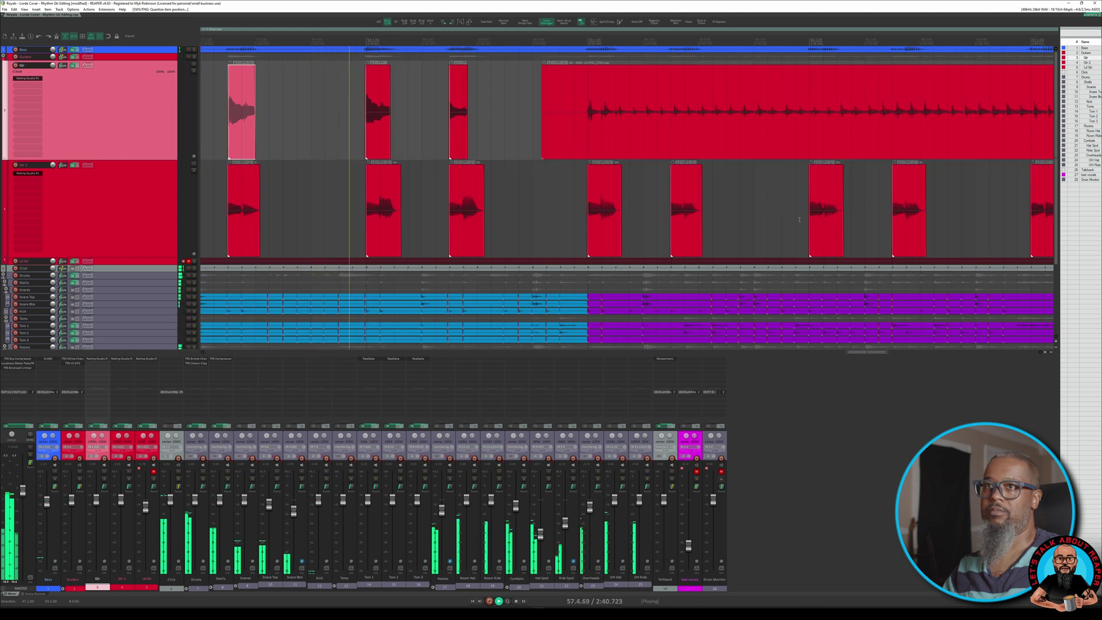
{"action": "key", "text": "space"}
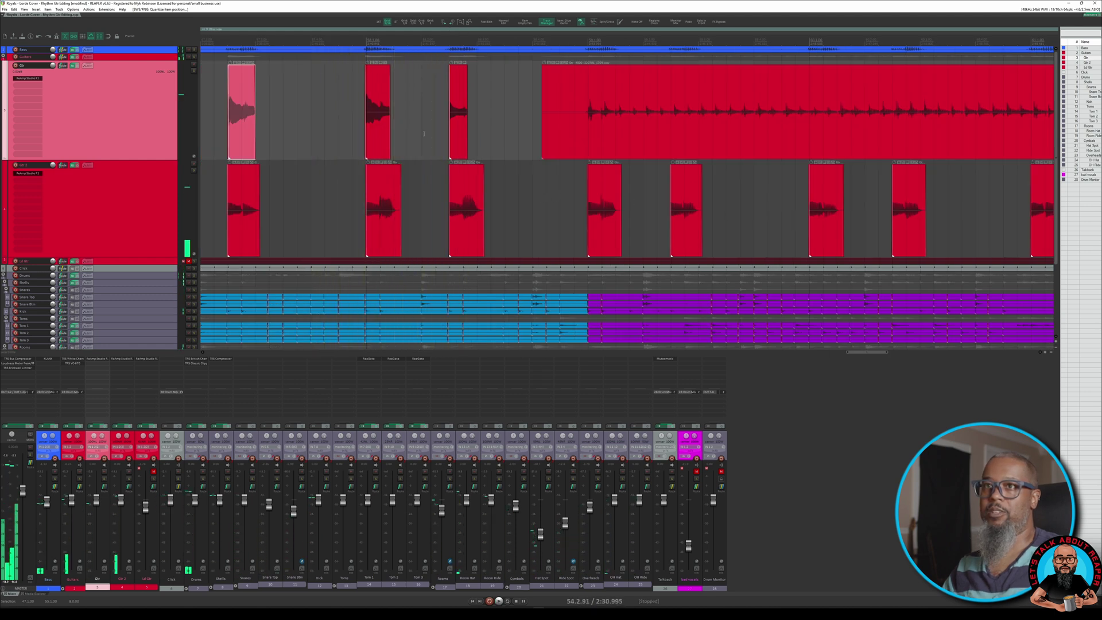
- Quantize the positions of the last two interlude slices before the long Gtr item
{"action": "left_click_drag", "start_coordinate": [338, 94], "coordinate": [507, 113]}
{"action": "key", "text": "q"}
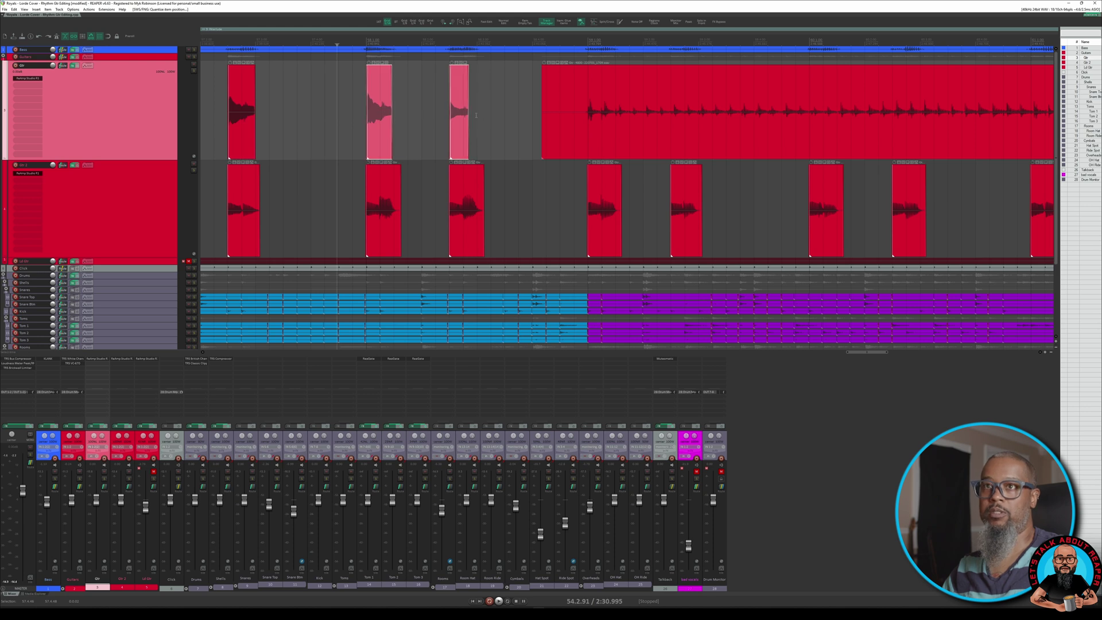
- Extend both the end and start edges of all eight interlude slices on the Gtr track slightly, and play back the section
{"action": "scroll", "coordinate": [391, 112], "scroll_direction": "down", "scroll_amount": 5}
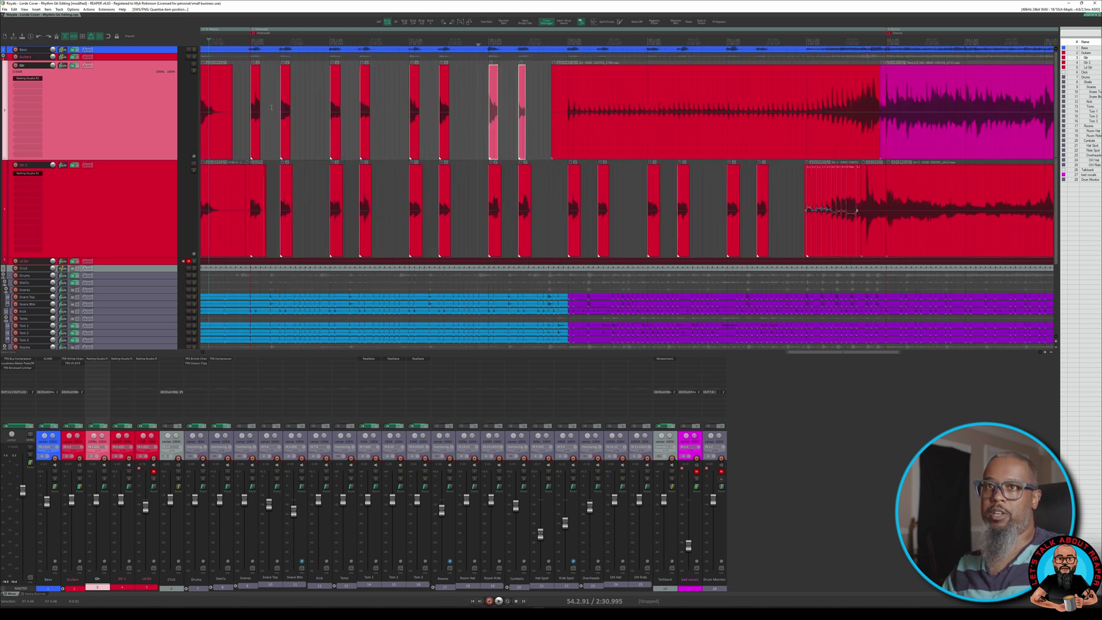
{"action": "left_click_drag", "start_coordinate": [242, 97], "coordinate": [528, 117]}
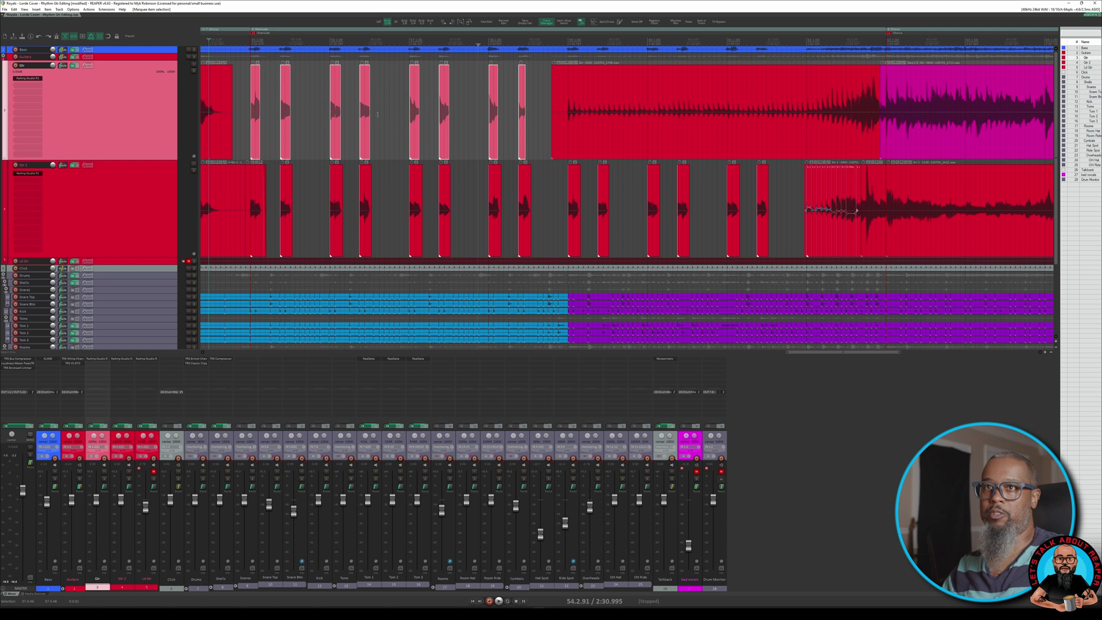
{"action": "scroll", "coordinate": [266, 115], "scroll_direction": "up", "scroll_amount": 4}
{"action": "left_click_drag", "start_coordinate": [249, 123], "coordinate": [257, 120]}
{"action": "left_click_drag", "start_coordinate": [225, 68], "coordinate": [221, 68]}
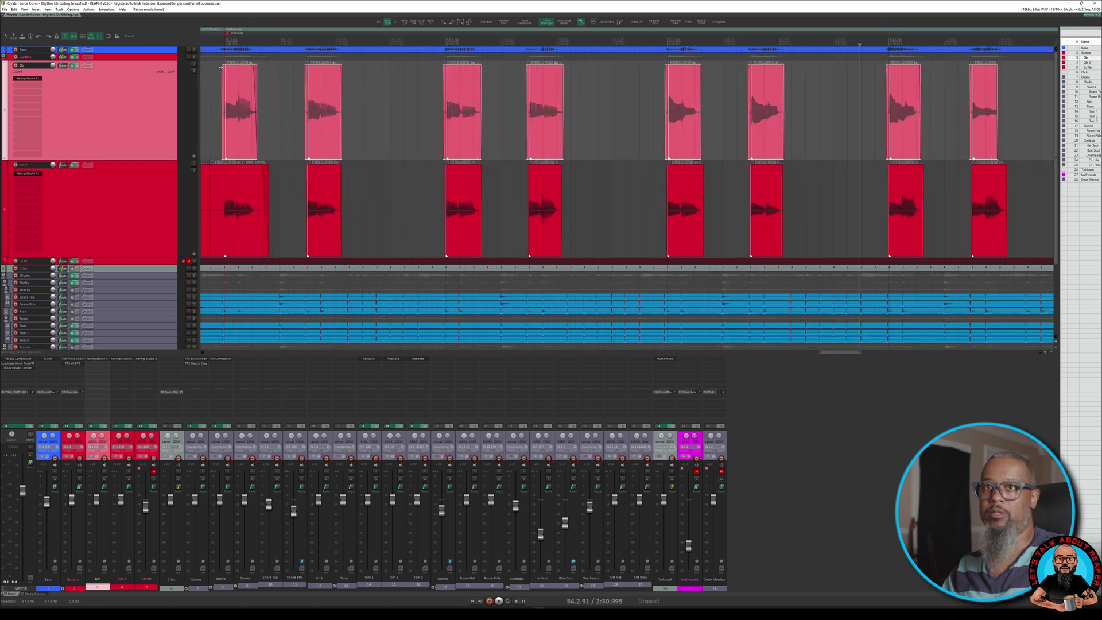
{"action": "scroll", "coordinate": [220, 67], "scroll_direction": "down", "scroll_amount": 2}
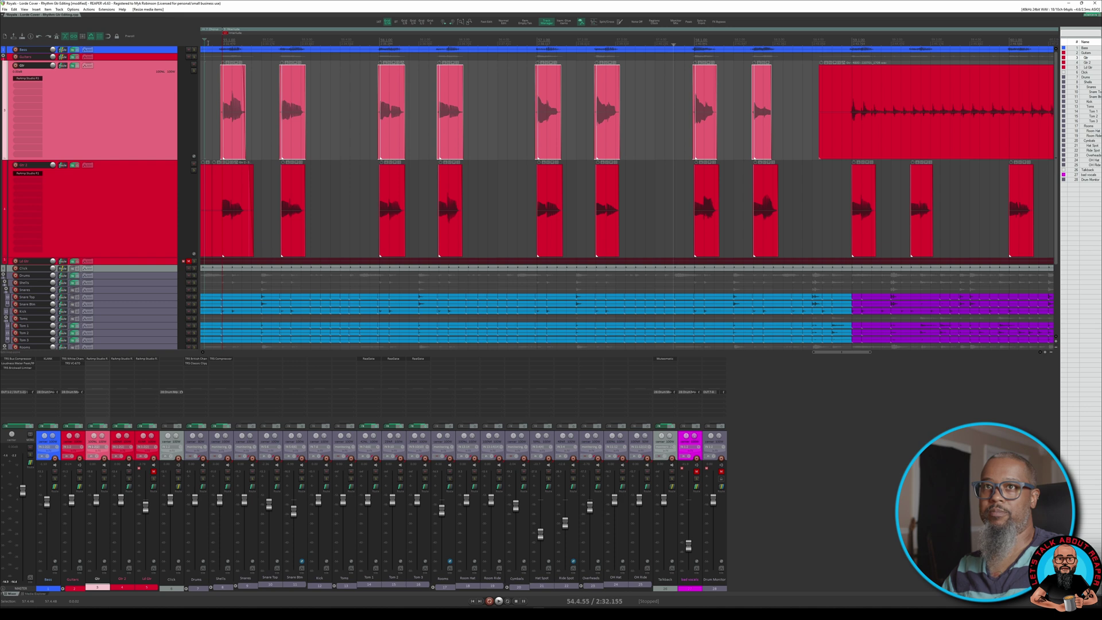
{"action": "key", "text": "space"}
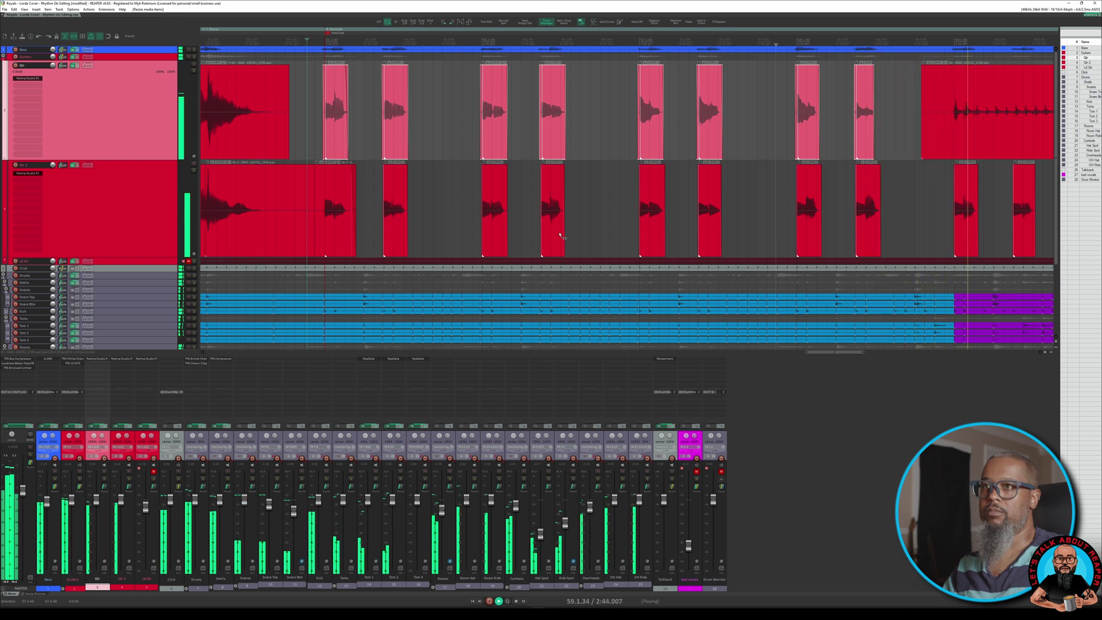
{"action": "key", "text": "space"}
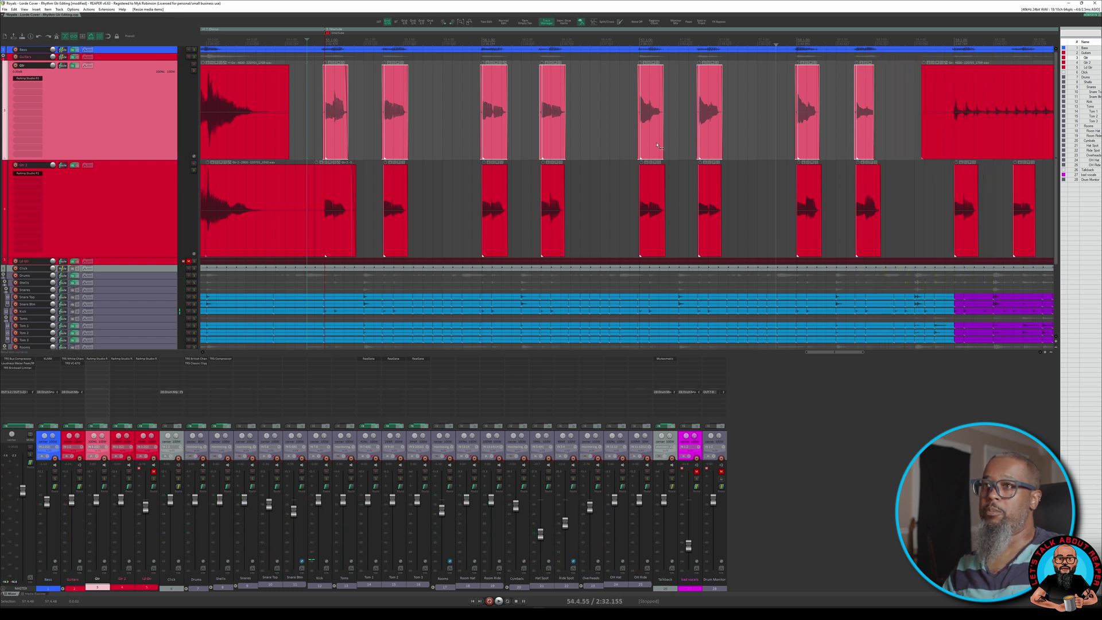
- Open the dynamic split settings for the long Gtr item that follows the interlude slices
{"action": "scroll", "coordinate": [652, 154], "scroll_direction": "right", "scroll_amount": 10}
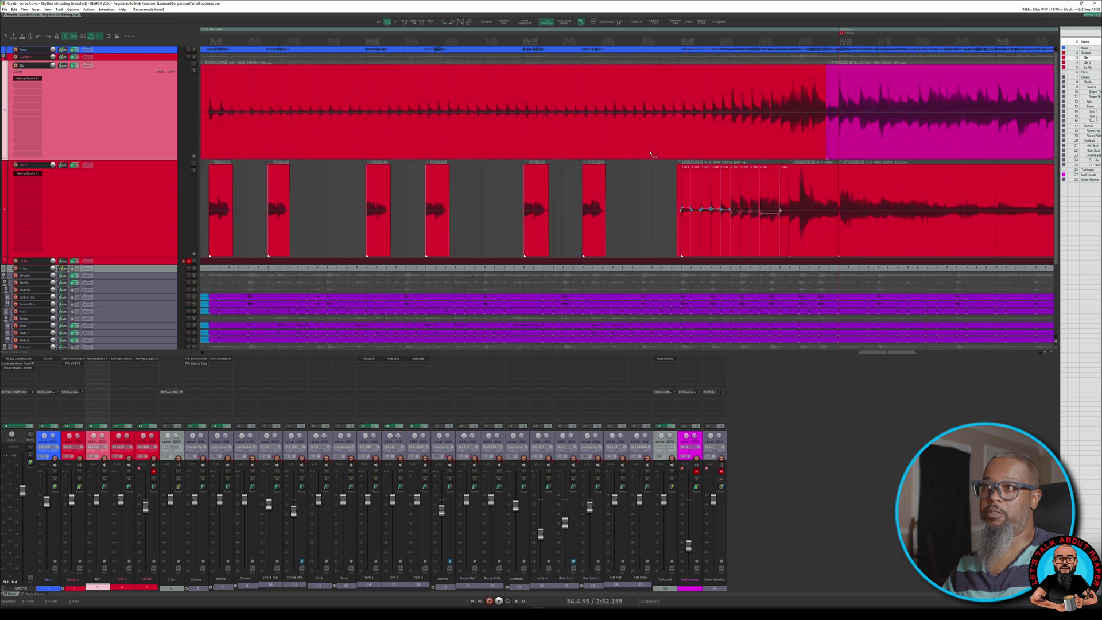
{"action": "left_click", "coordinate": [654, 176]}
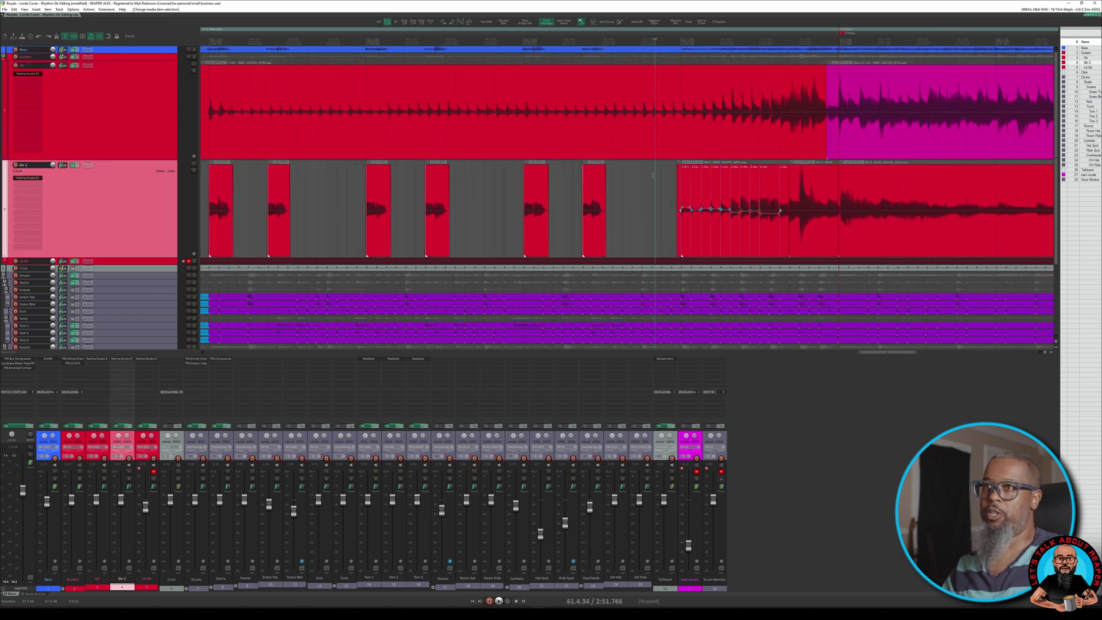
{"action": "left_click", "coordinate": [688, 128]}
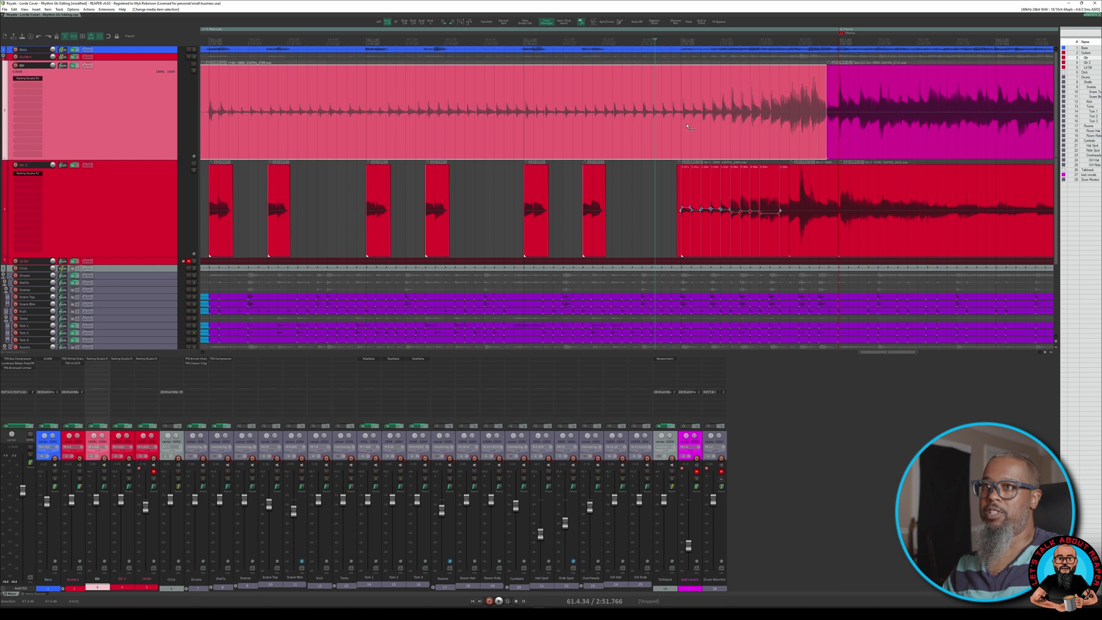
{"action": "key", "text": "d"}
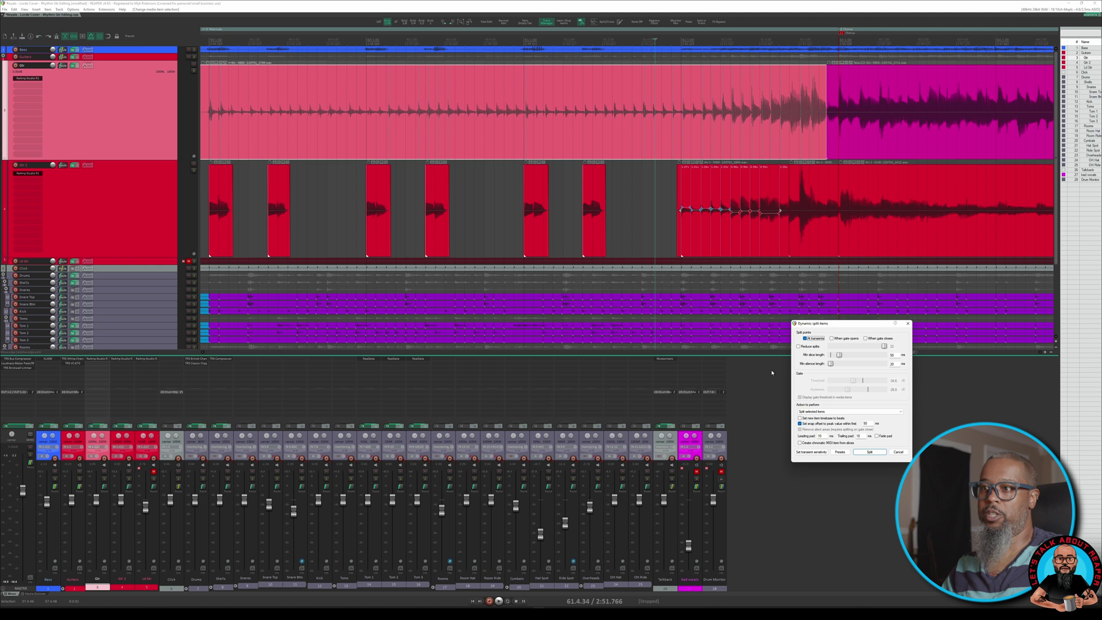
- Lower the transient detection threshold and raise the sensitivity to mark more split points in the long Gtr item
{"action": "left_click", "coordinate": [811, 452]}
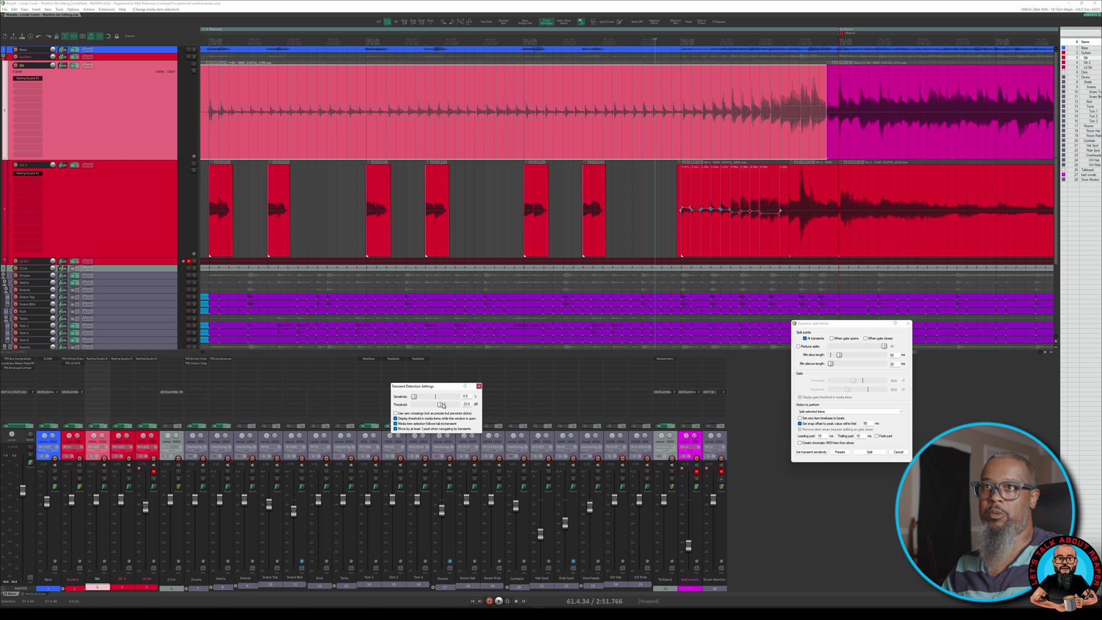
{"action": "left_click_drag", "start_coordinate": [442, 405], "coordinate": [437, 405]}
{"action": "left_click_drag", "start_coordinate": [413, 396], "coordinate": [435, 396]}
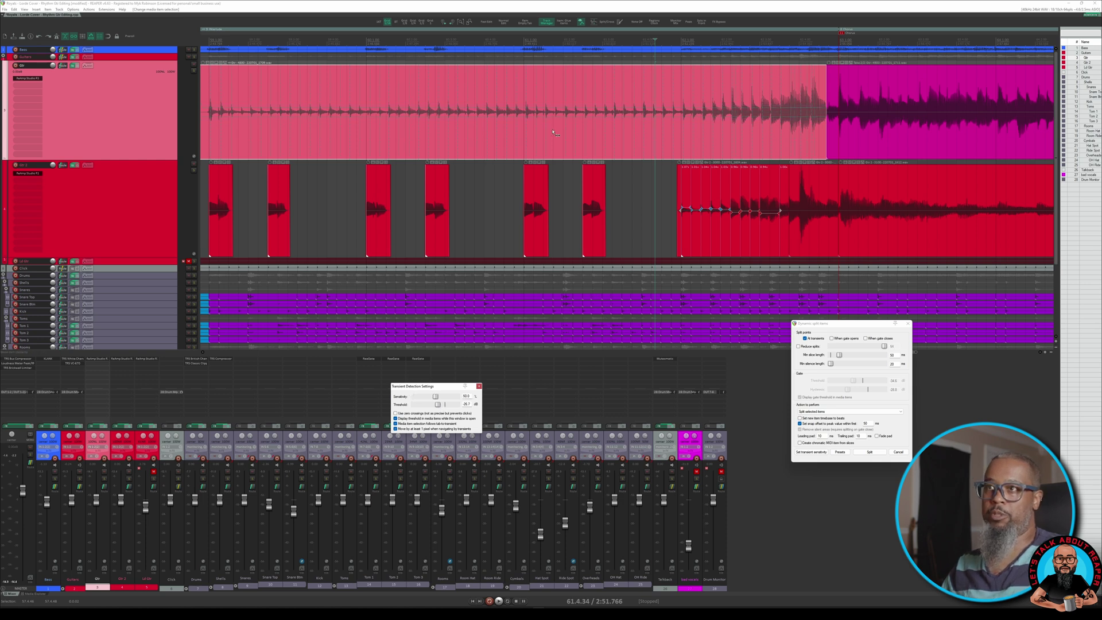
- Split the long Gtr item at about 62.2.22, where the louder hits build up, and select the portion before the split
{"action": "scroll", "coordinate": [755, 118], "scroll_direction": "up", "scroll_amount": 1}
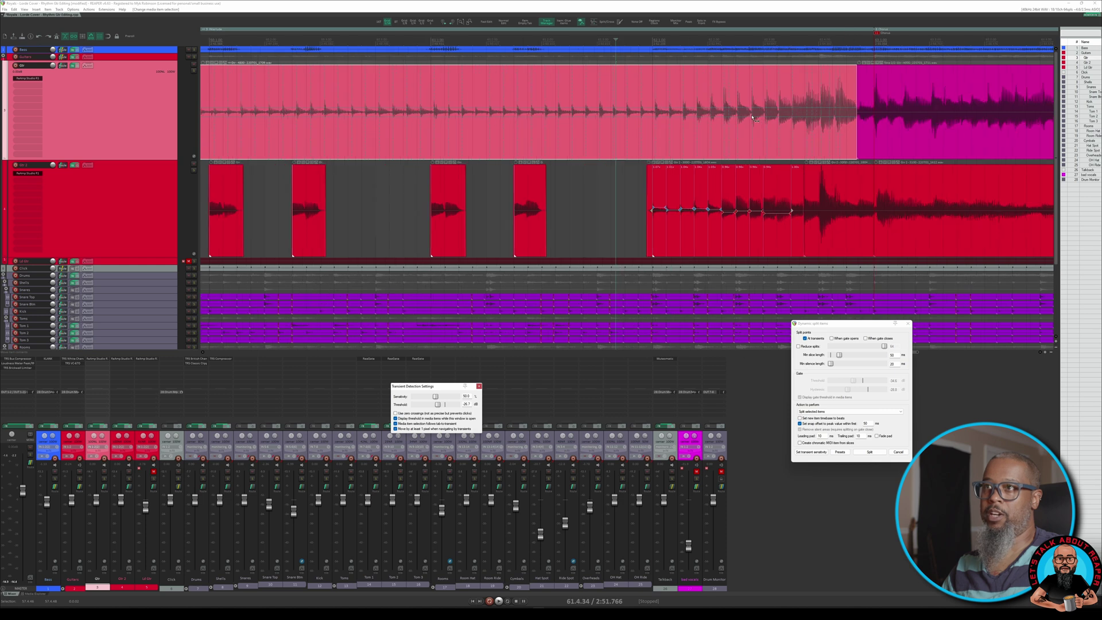
{"action": "left_click", "coordinate": [720, 112]}
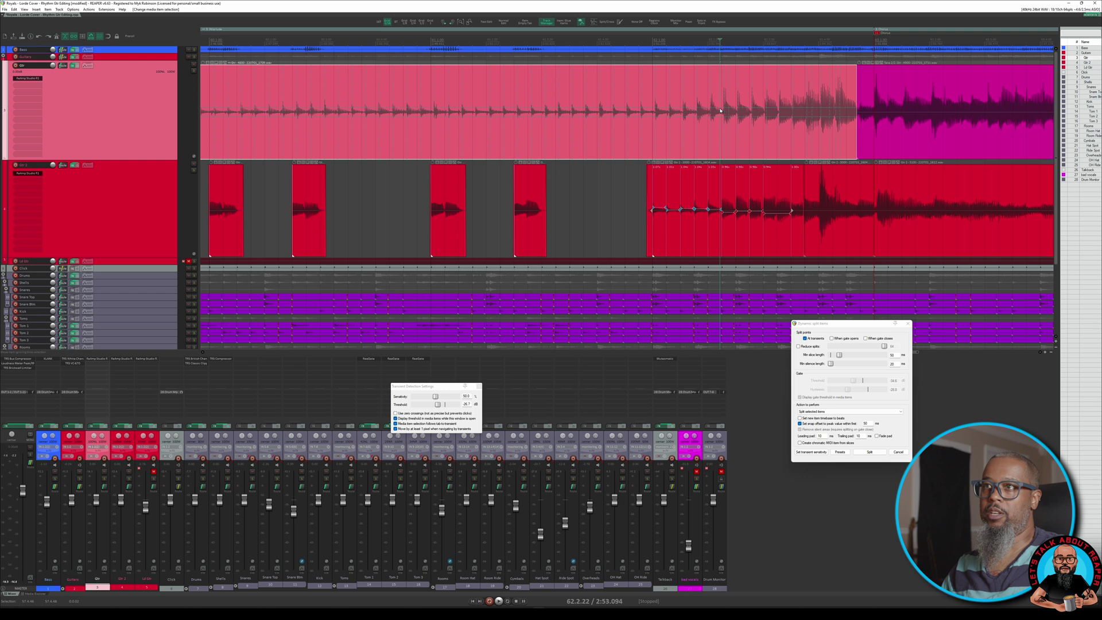
{"action": "key", "text": "s"}
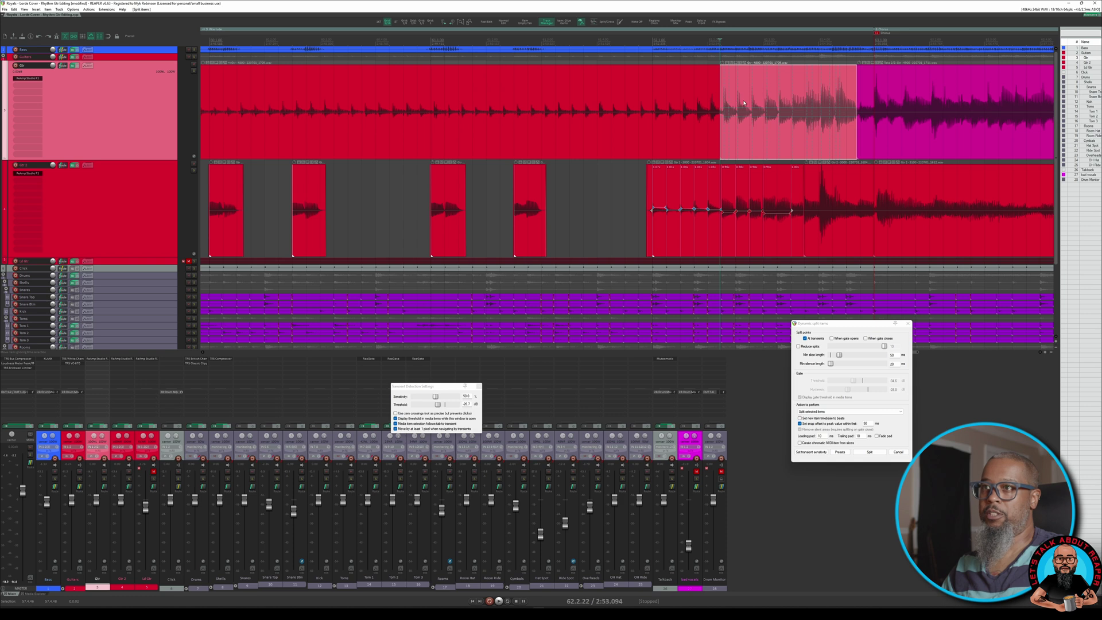
{"action": "left_click", "coordinate": [582, 99]}
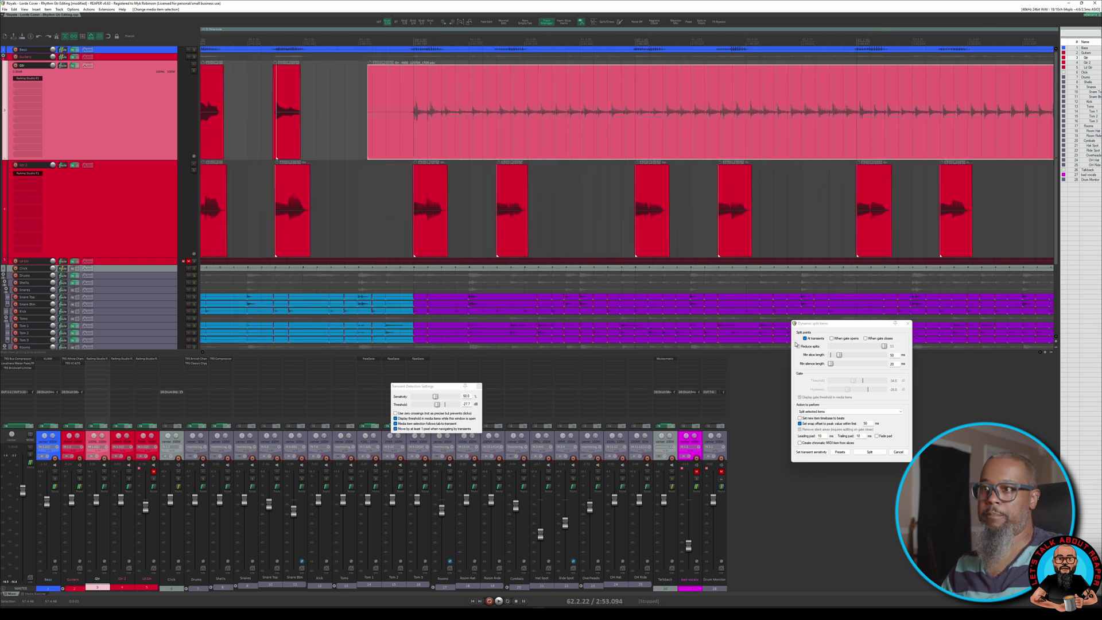
- Close the transient detection settings and use dynamic split to add stretch markers to the selected Gtr item at its transients
{"action": "left_click", "coordinate": [479, 387]}
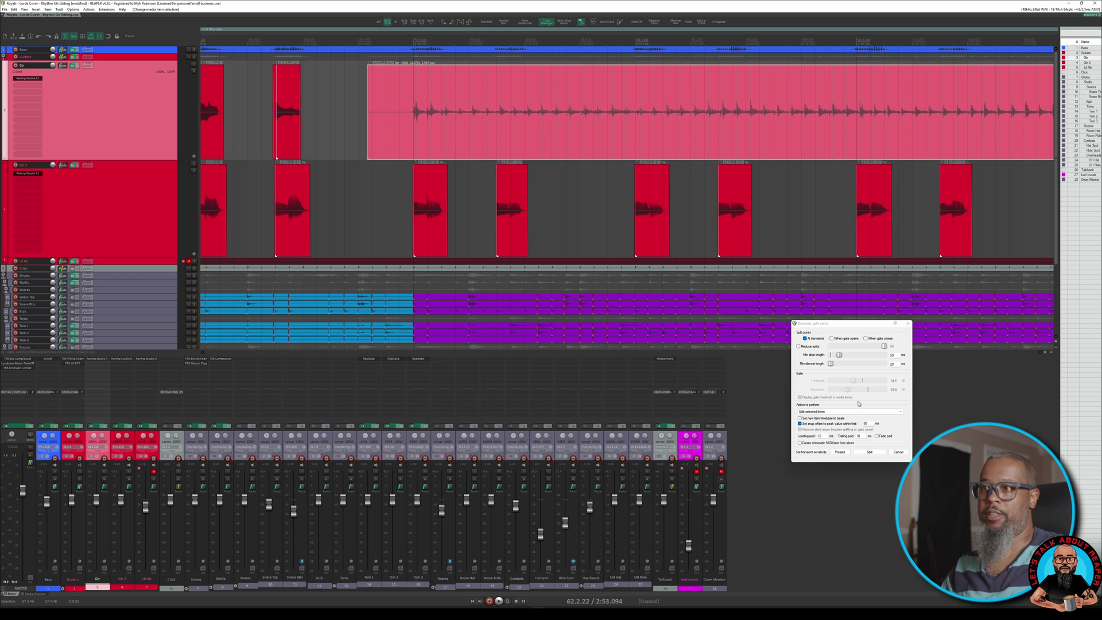
{"action": "left_click", "coordinate": [822, 412]}
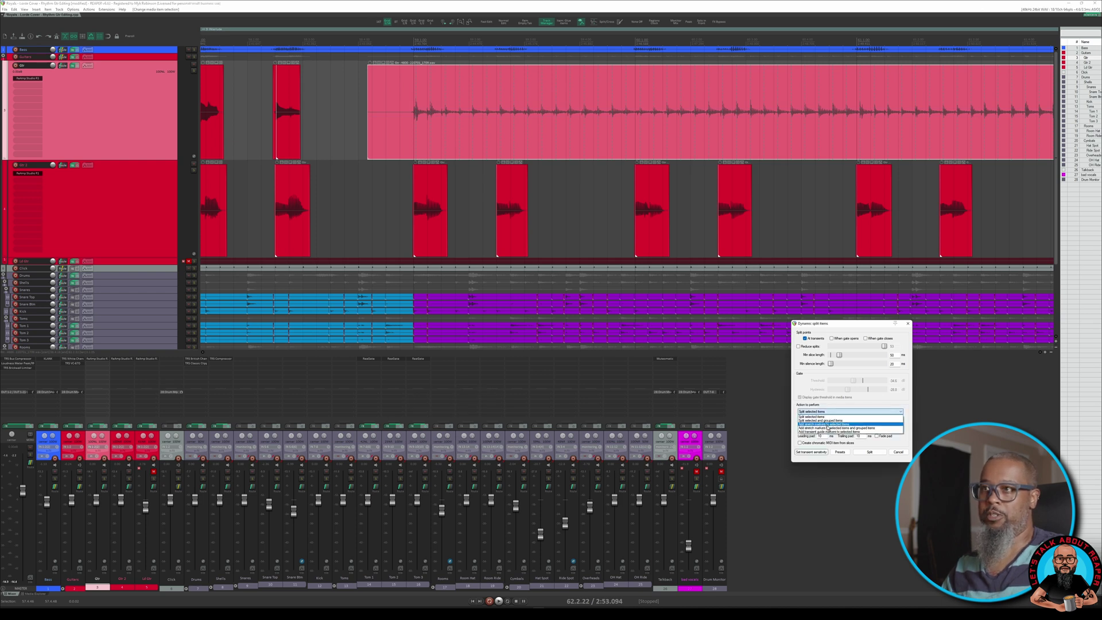
{"action": "left_click", "coordinate": [828, 425]}
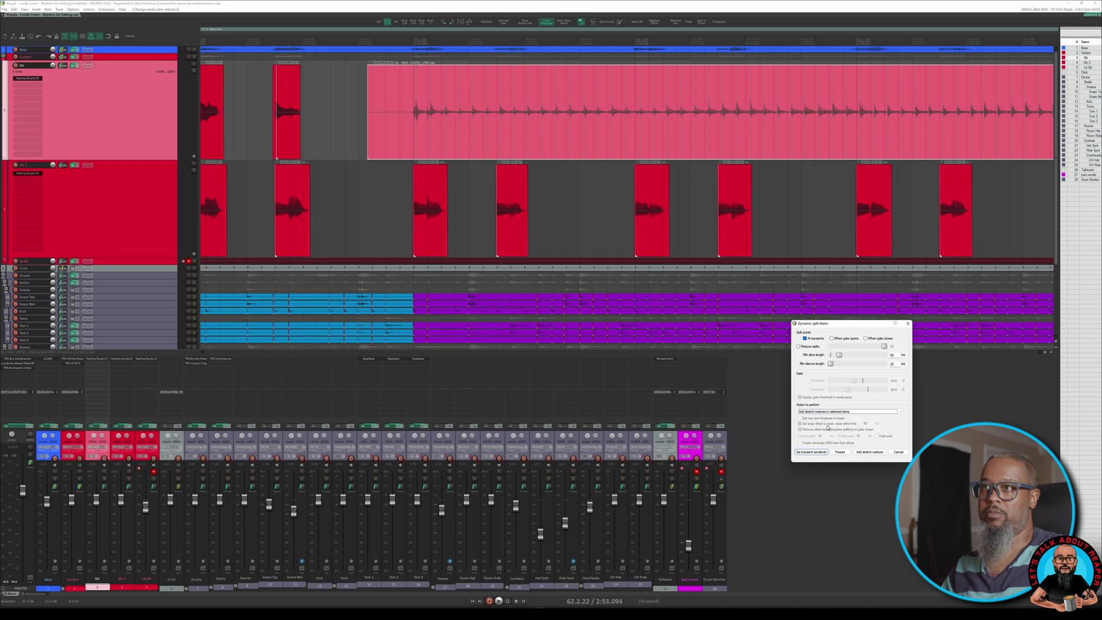
{"action": "left_click", "coordinate": [870, 453]}
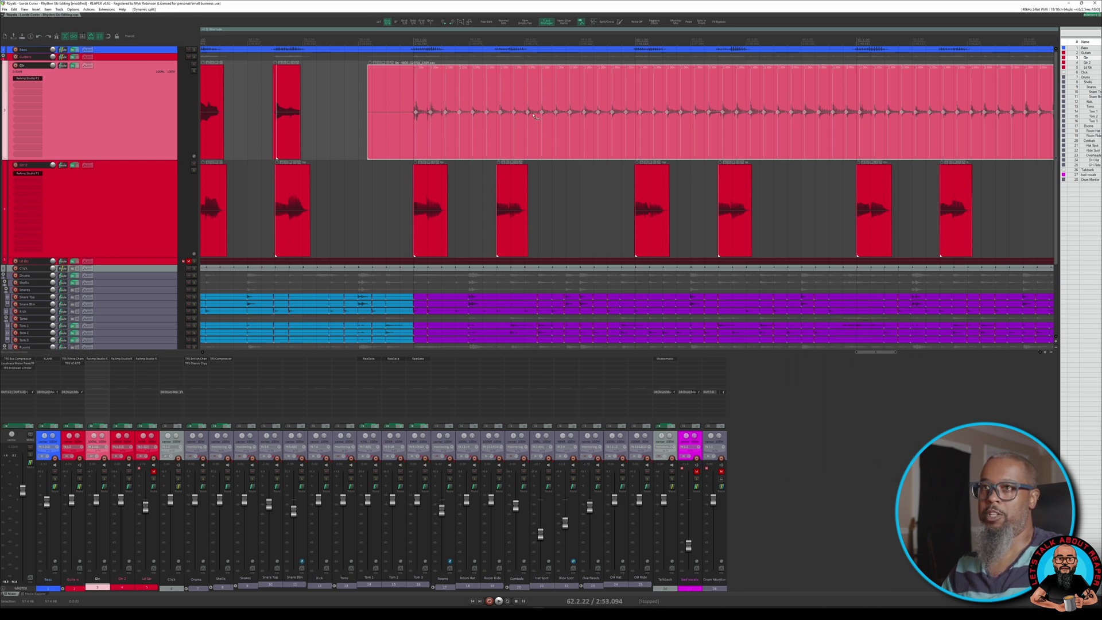
- Snap all stretch markers in the selected Gtr item to the grid
{"action": "right_click", "coordinate": [501, 130]}
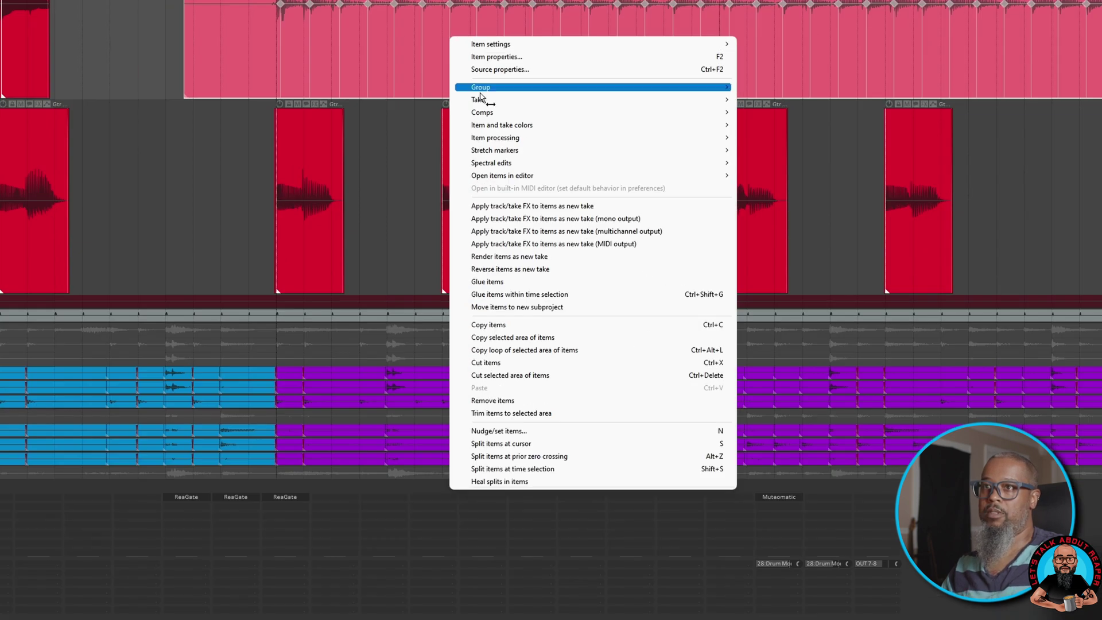
{"action": "mouse_move", "coordinate": [505, 151]}
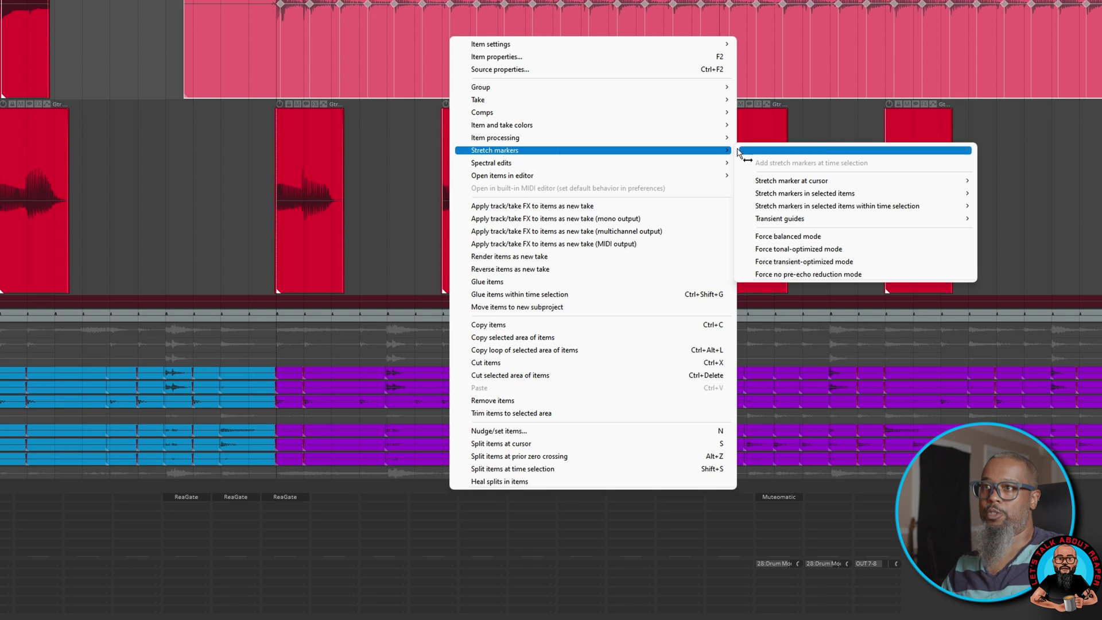
{"action": "mouse_move", "coordinate": [827, 193]}
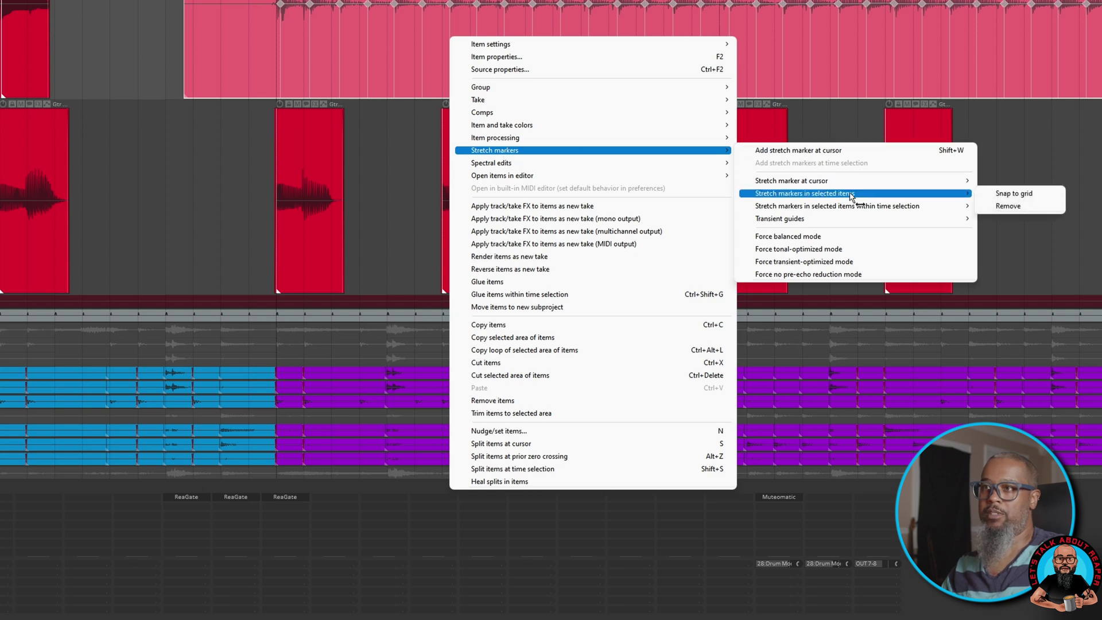
{"action": "left_click", "coordinate": [1004, 195]}
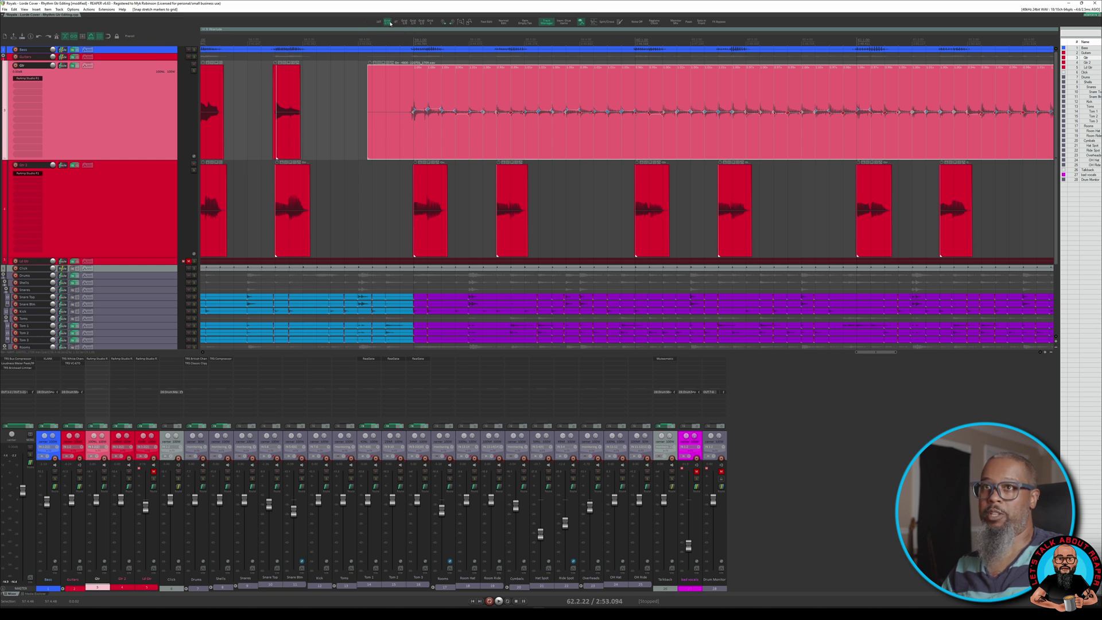
- Play back the passage twice from just before the stretch-marked Gtr item into the following section to check its timing
{"action": "scroll", "coordinate": [367, 51], "scroll_direction": "down", "scroll_amount": 2}
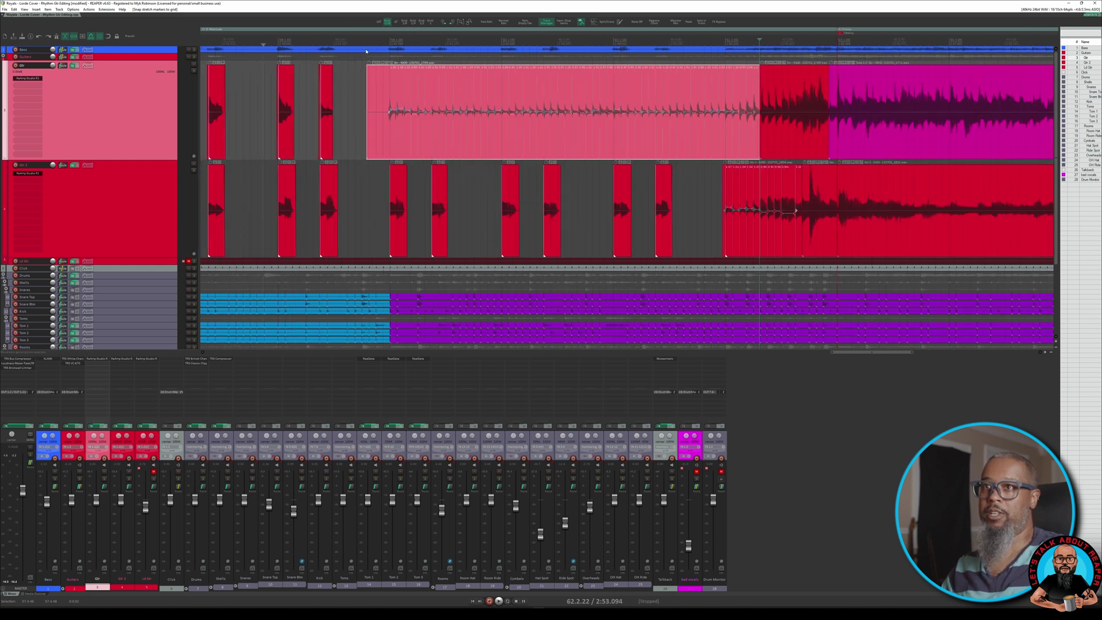
{"action": "left_click", "coordinate": [339, 39]}
{"action": "key", "text": "space"}
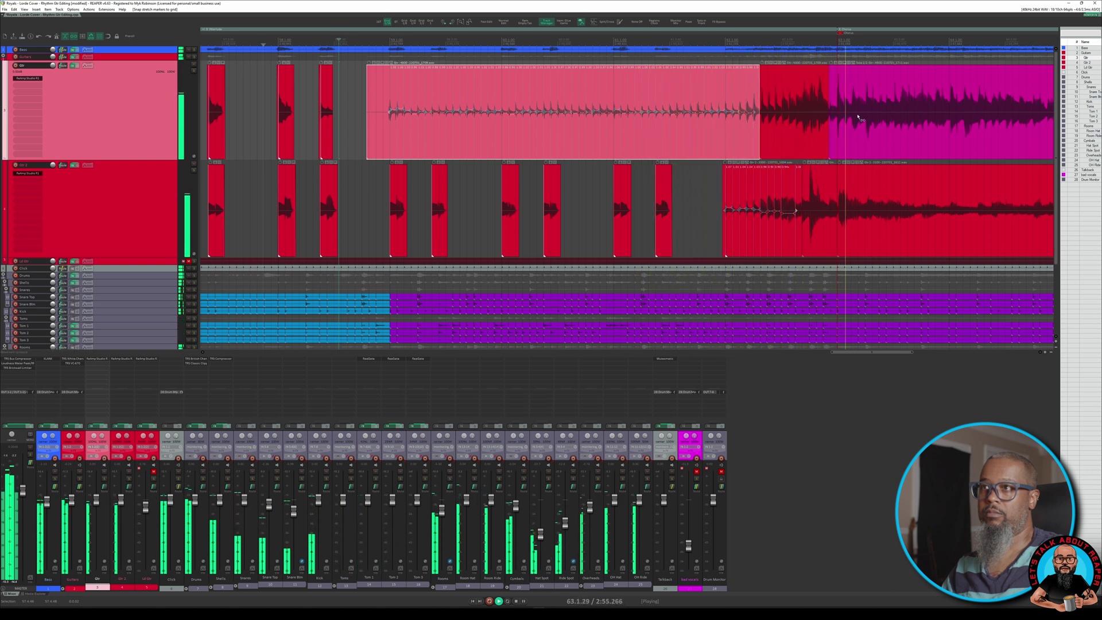
{"action": "key", "text": "space"}
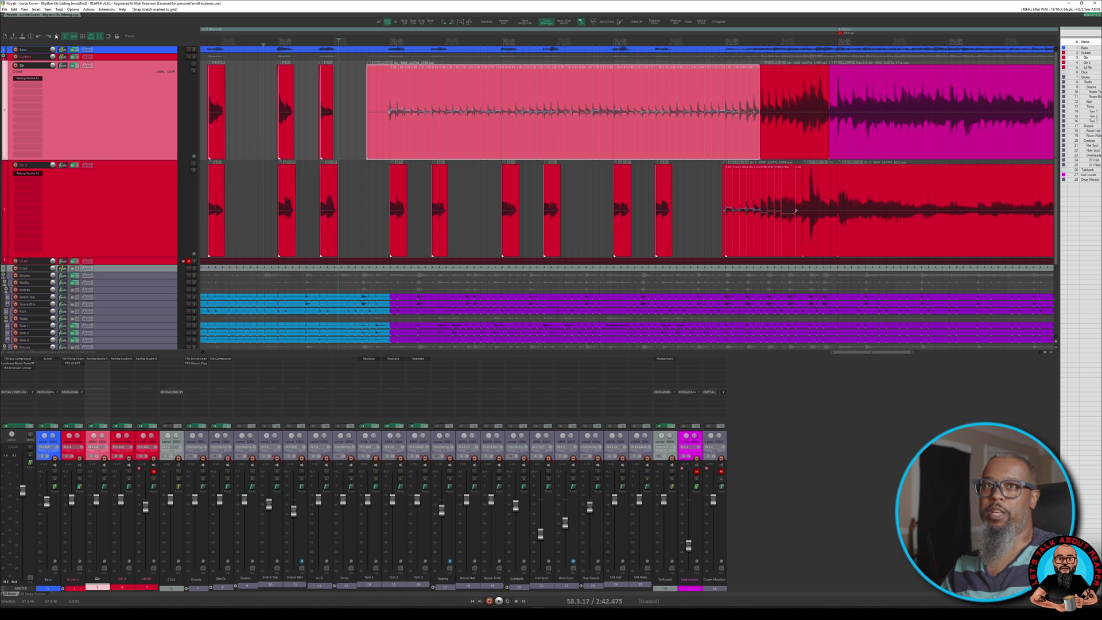
{"action": "key", "text": "space"}
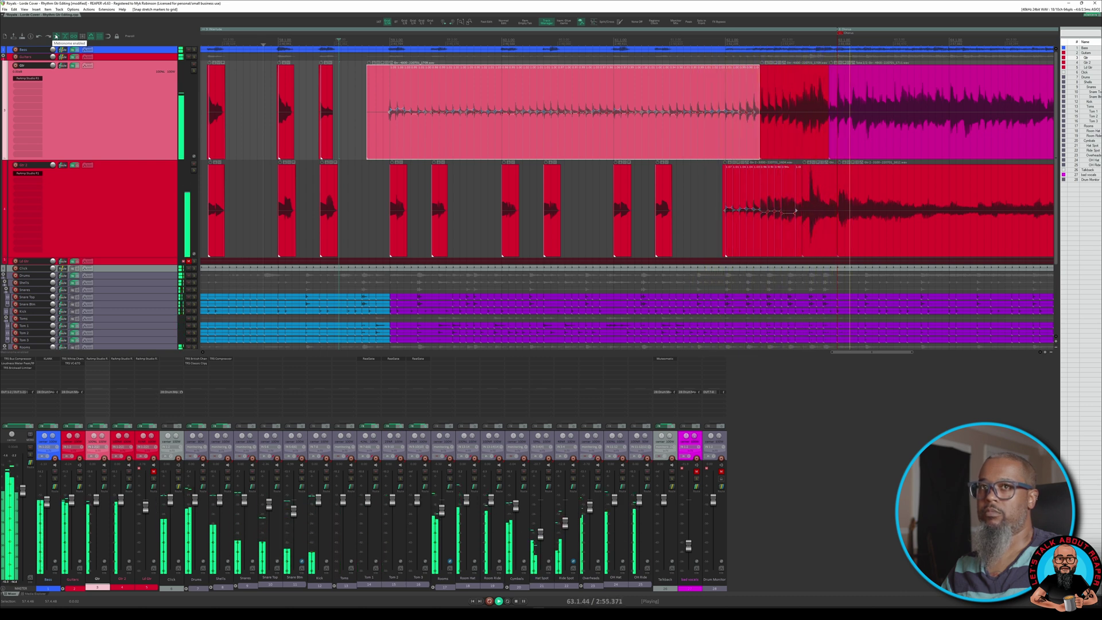
{"action": "key", "text": "space"}
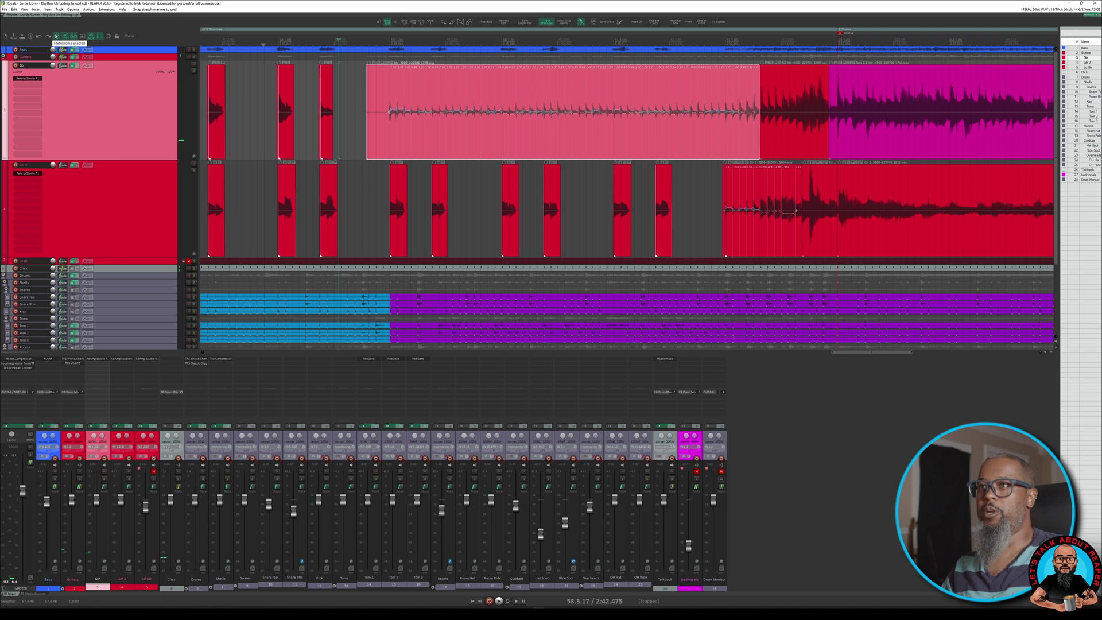